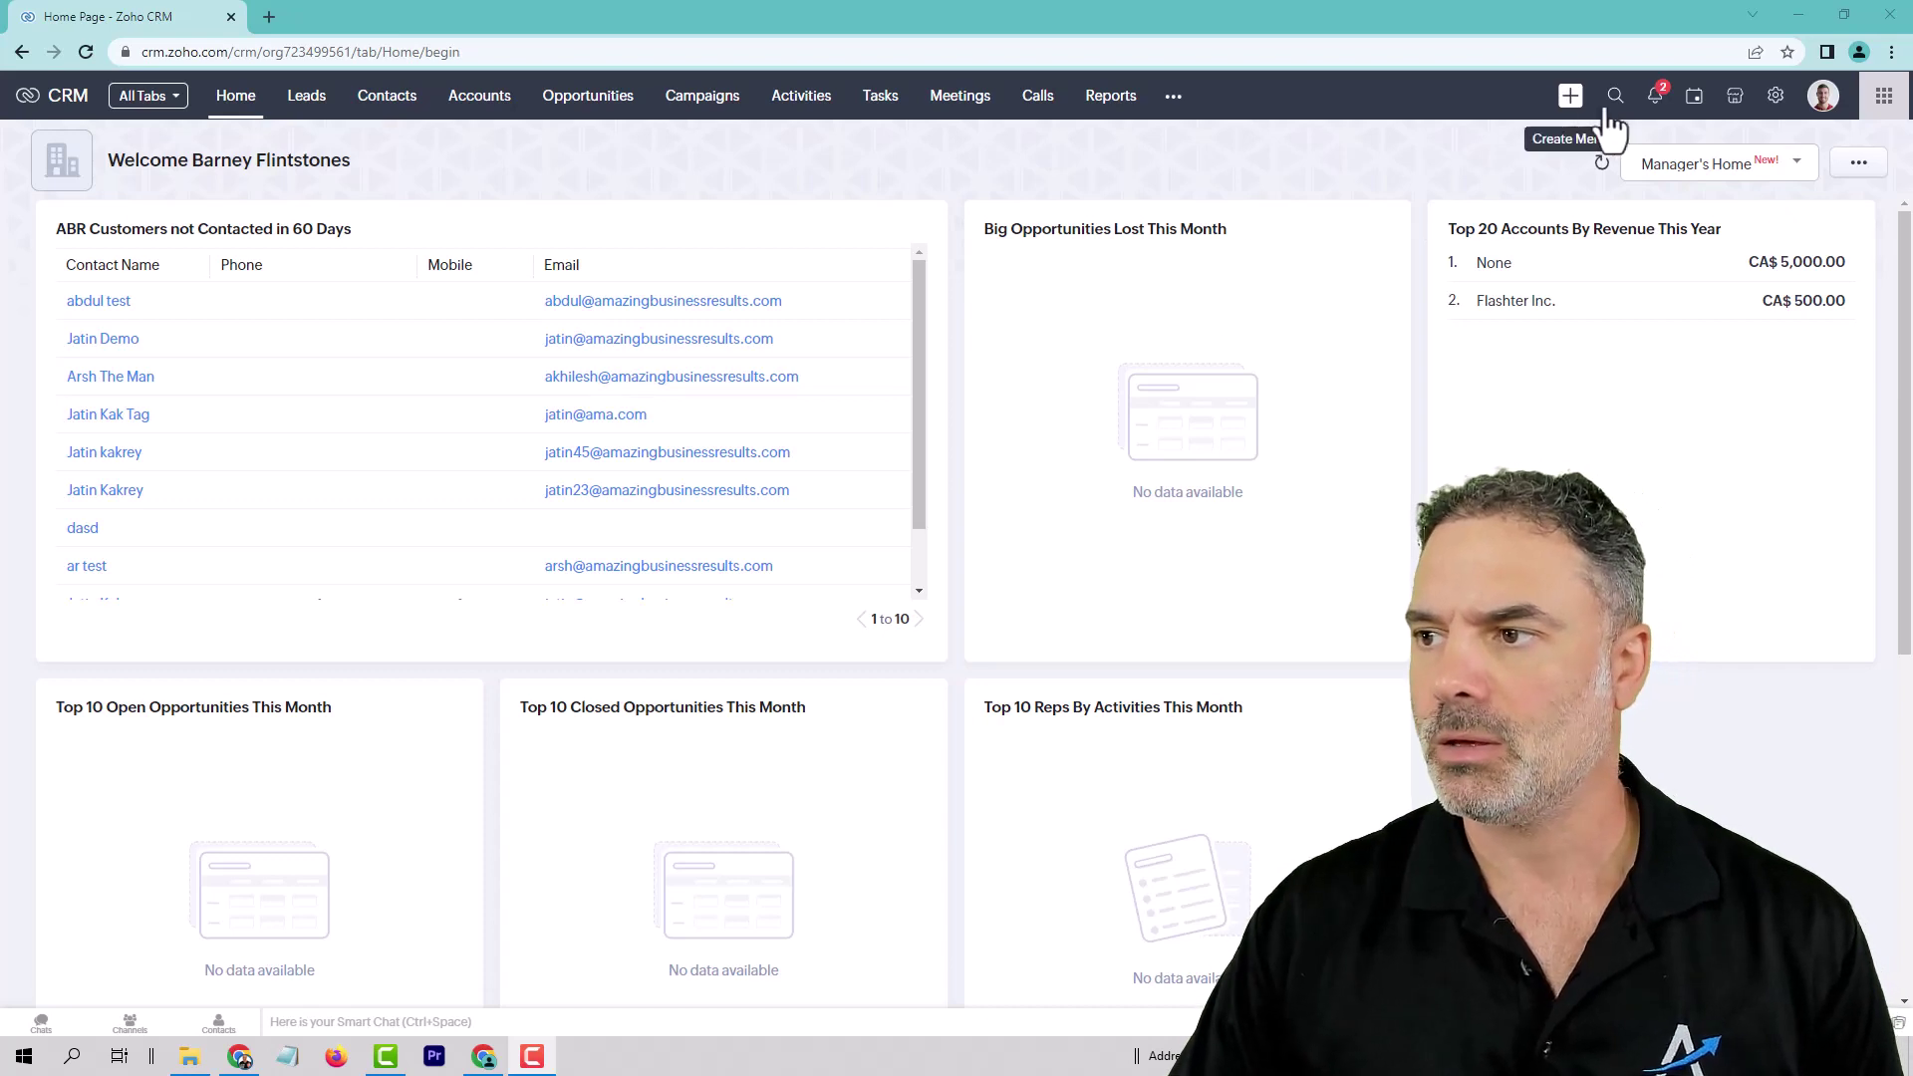
# Step: Go from the home dashboard to Zoho CRM's Setup page using the top-bar gear icon
pyautogui.click(1775, 97)
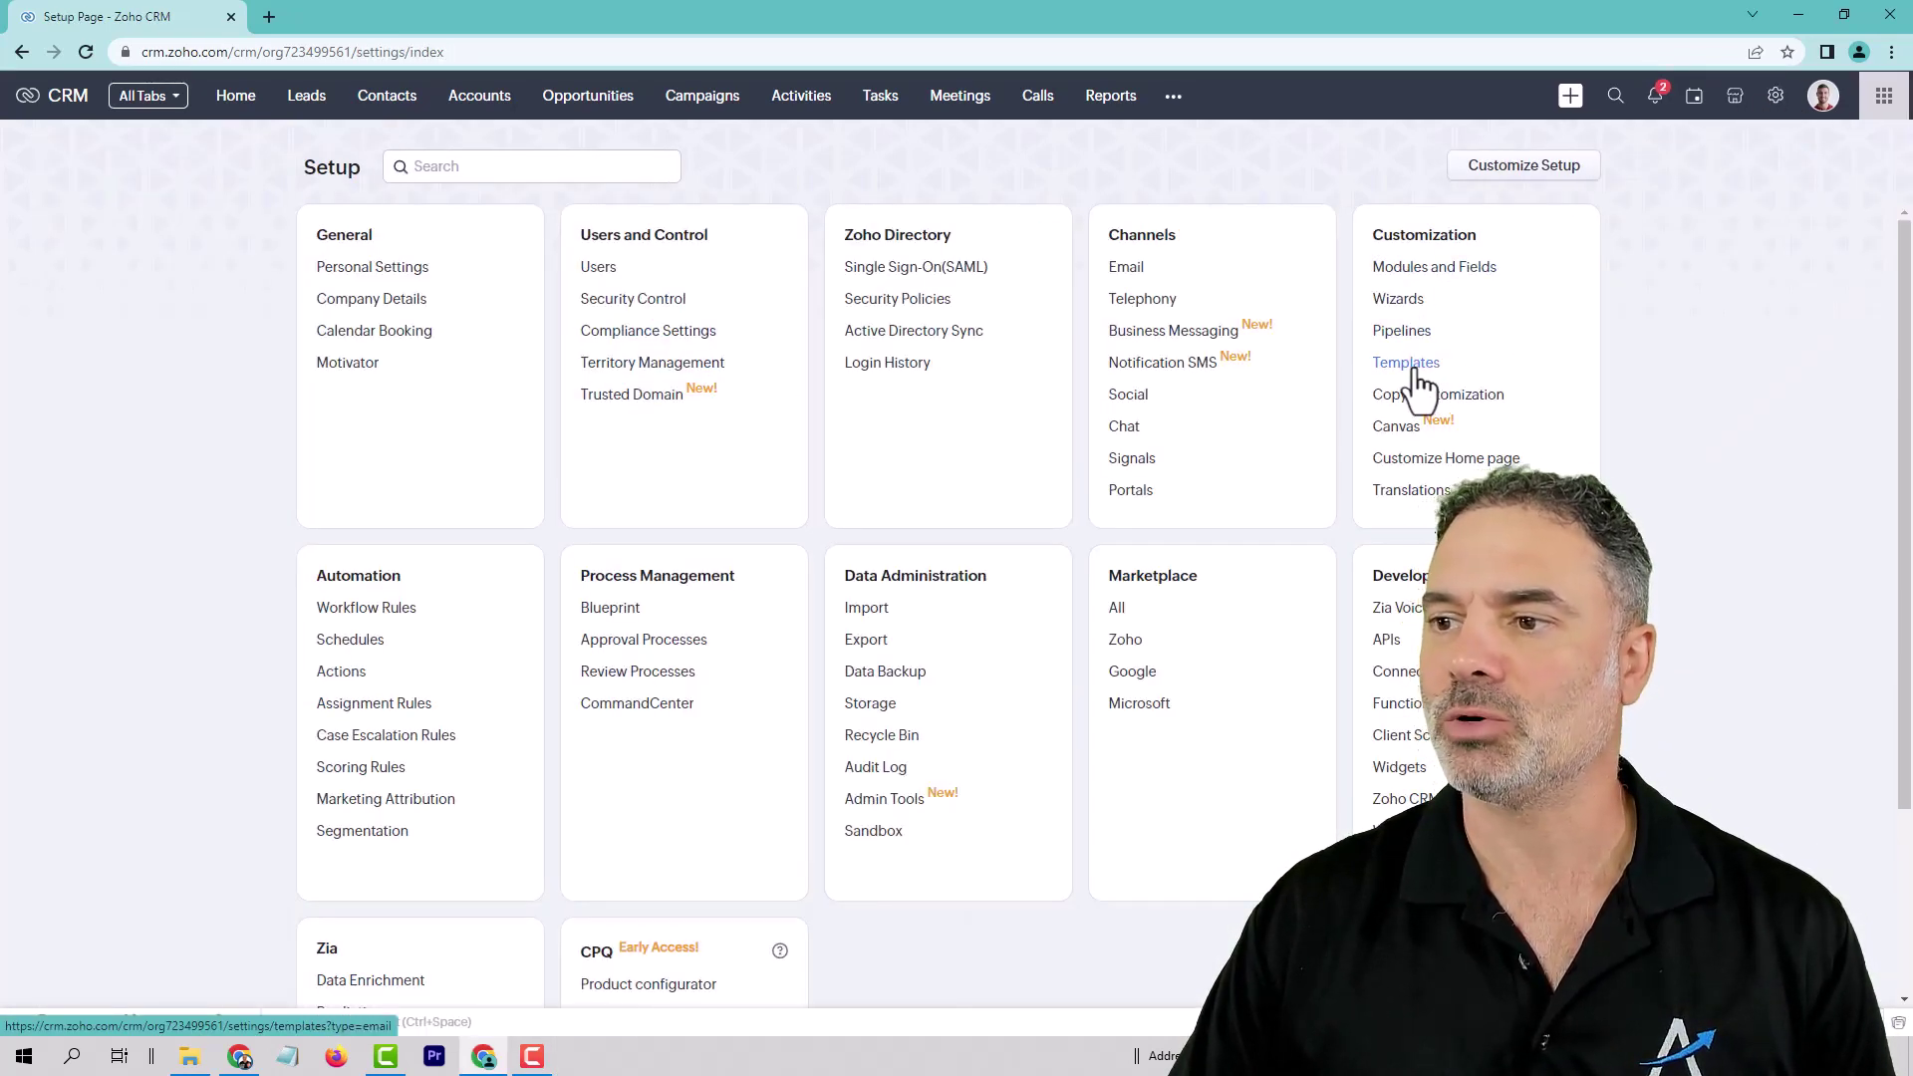
# Step: Start a new Leads email template from Customization > Templates to reach the Template Gallery
pyautogui.click(1415, 370)
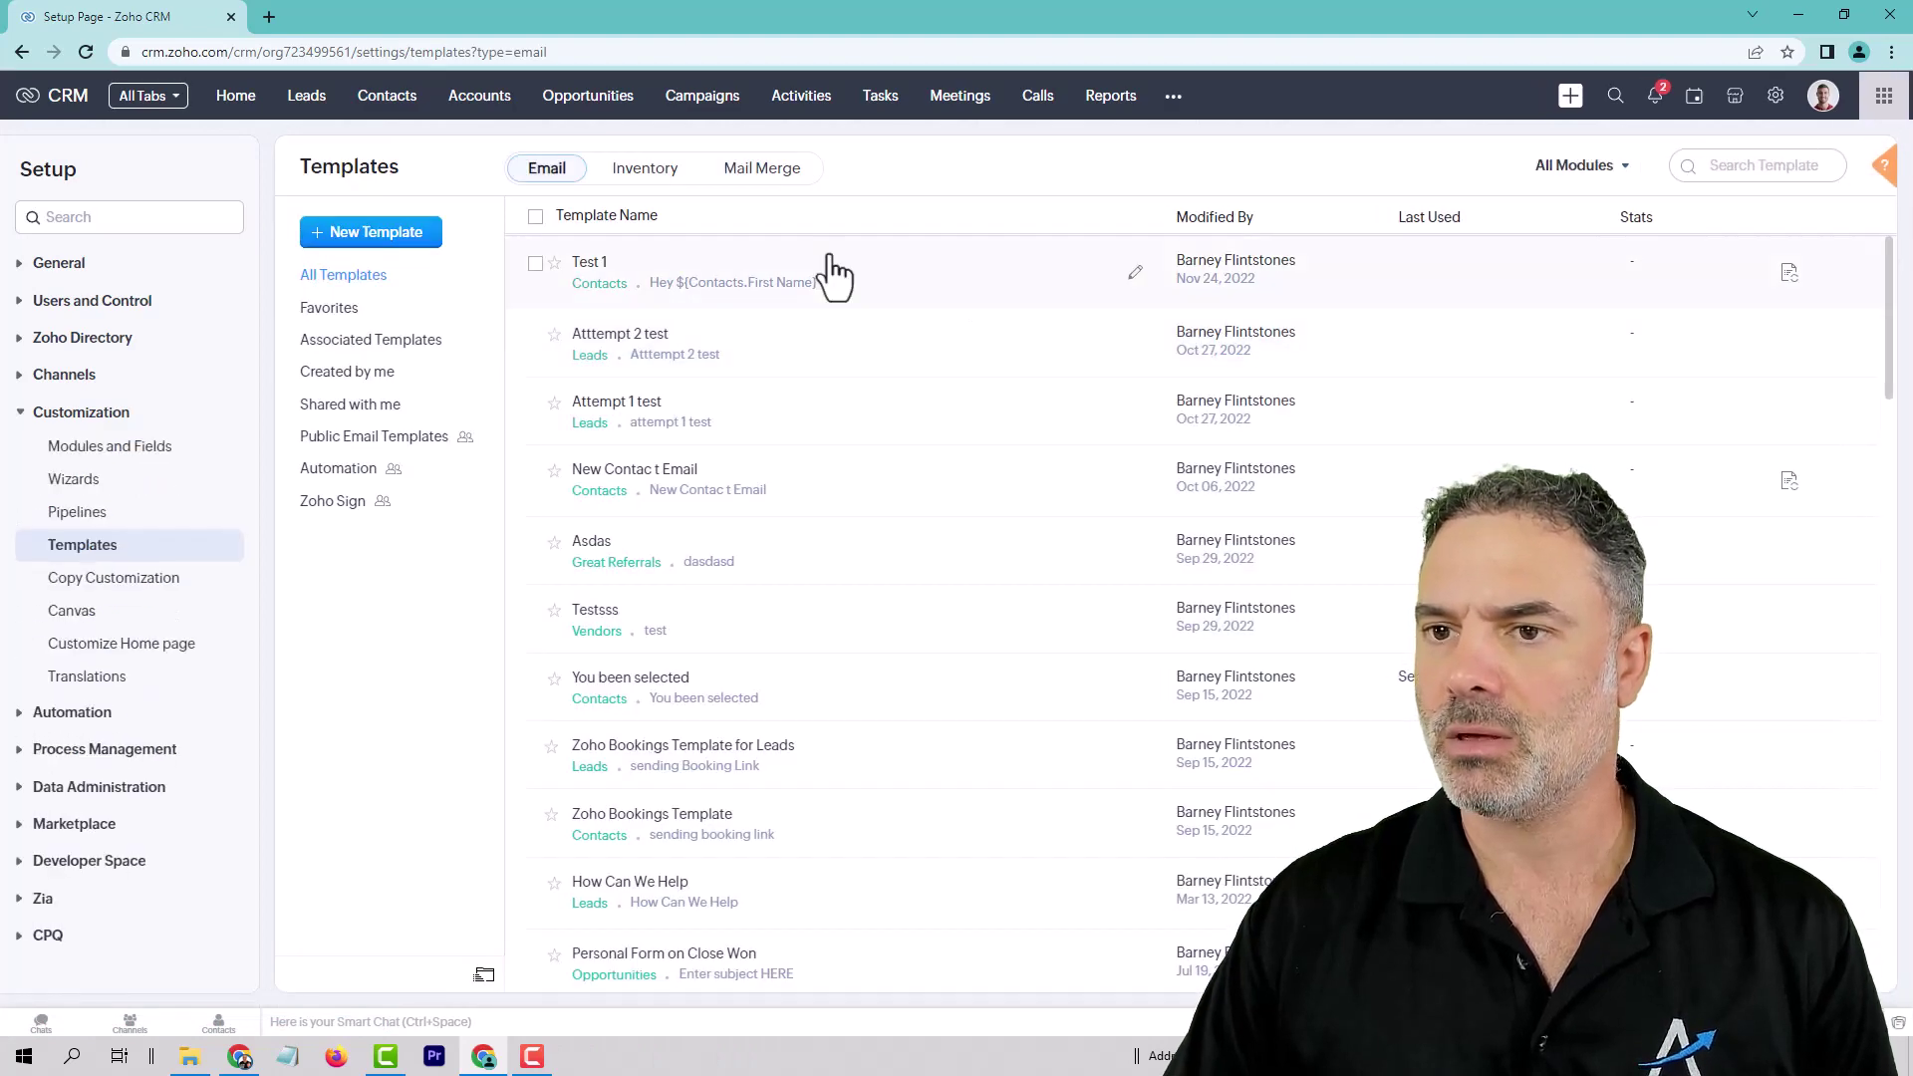
pyautogui.click(401, 235)
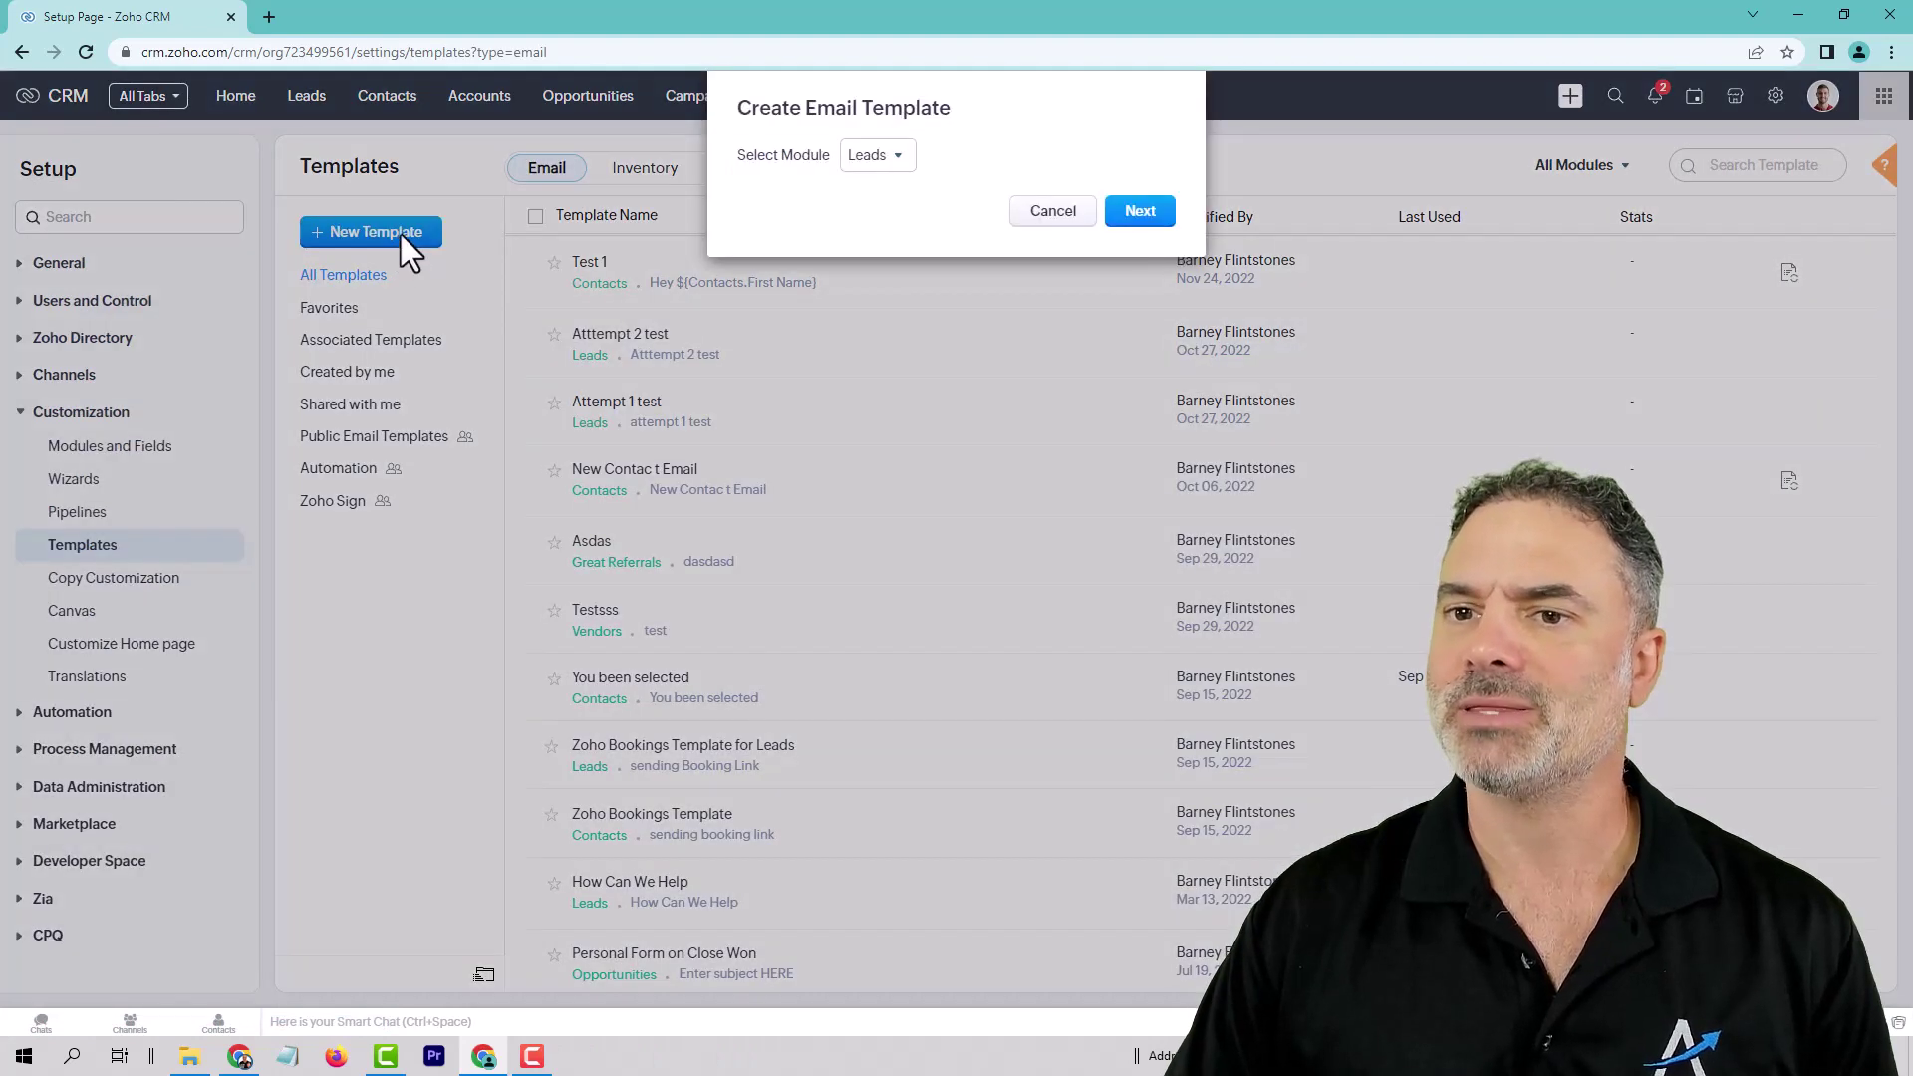
pyautogui.click(1156, 217)
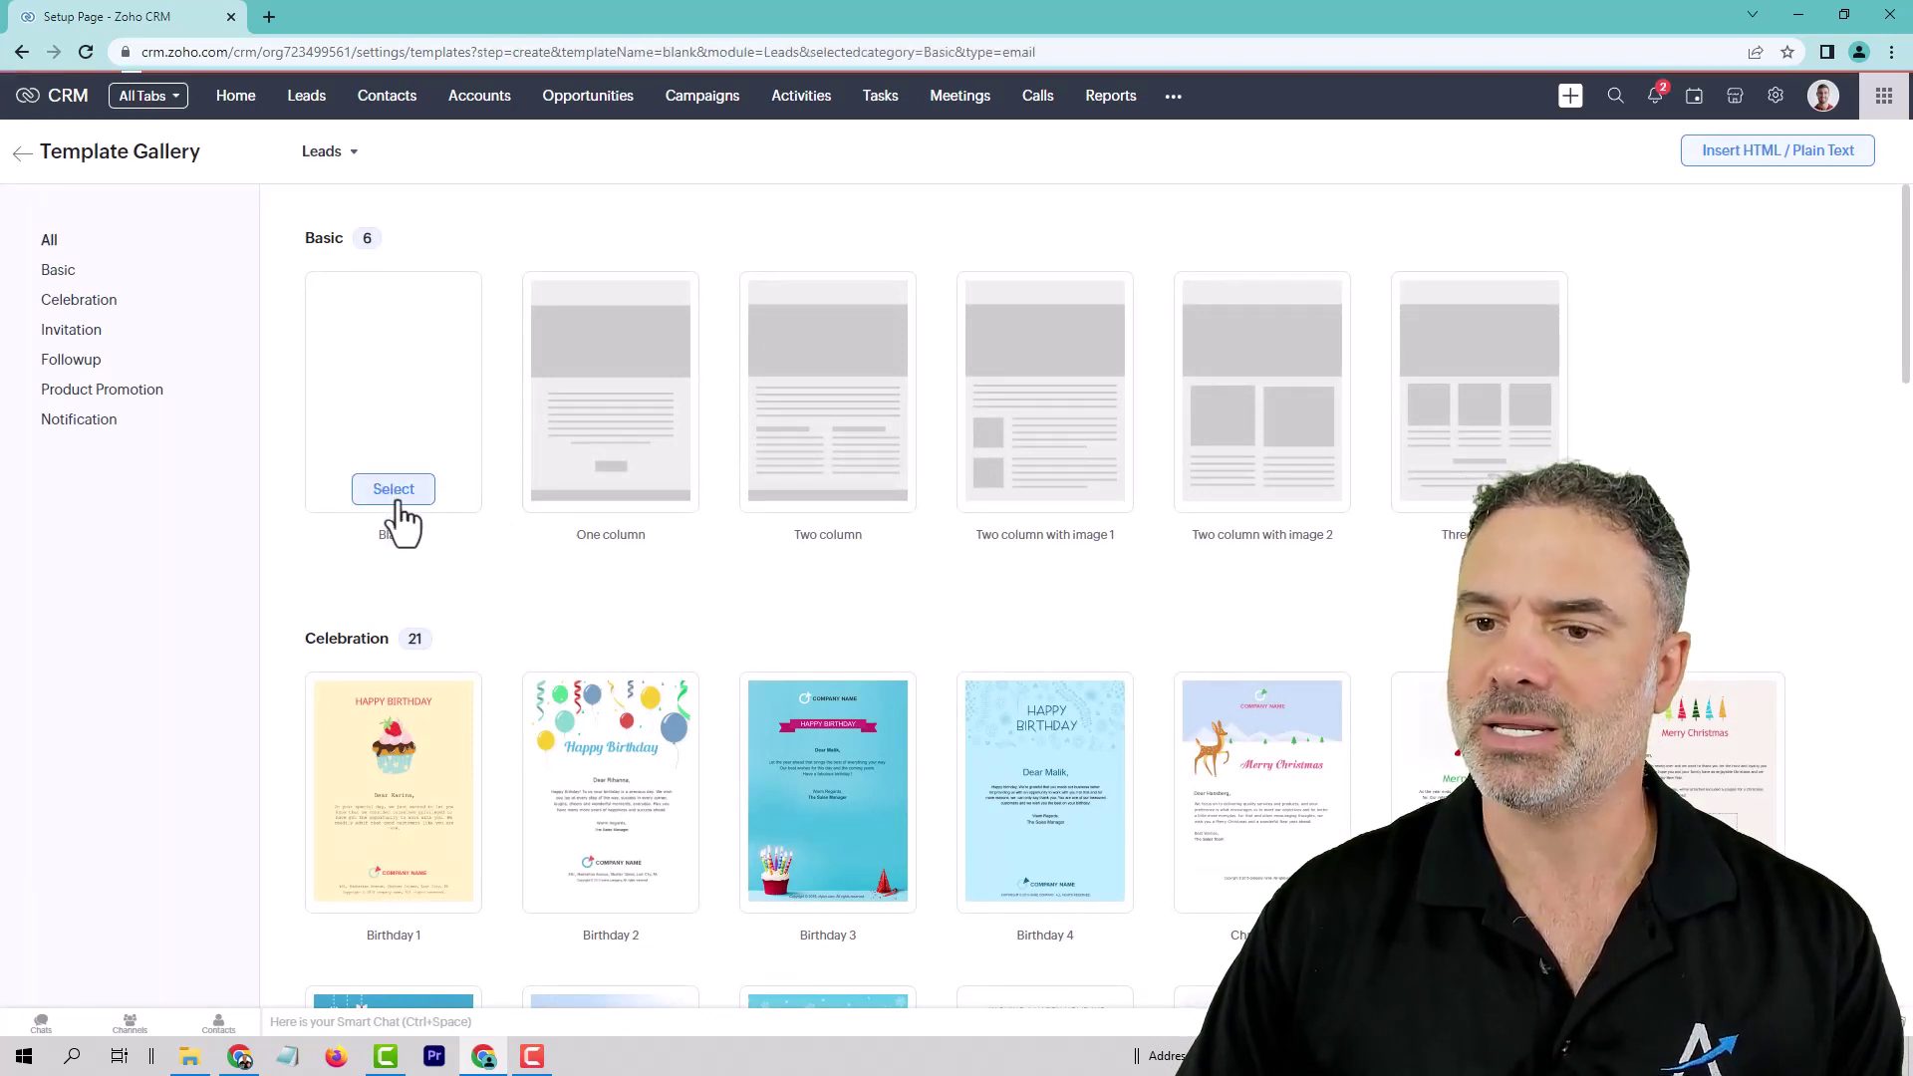
# Step: Pick the Blank layout and bring up Zia's AI writing options for its text block
pyautogui.click(393, 490)
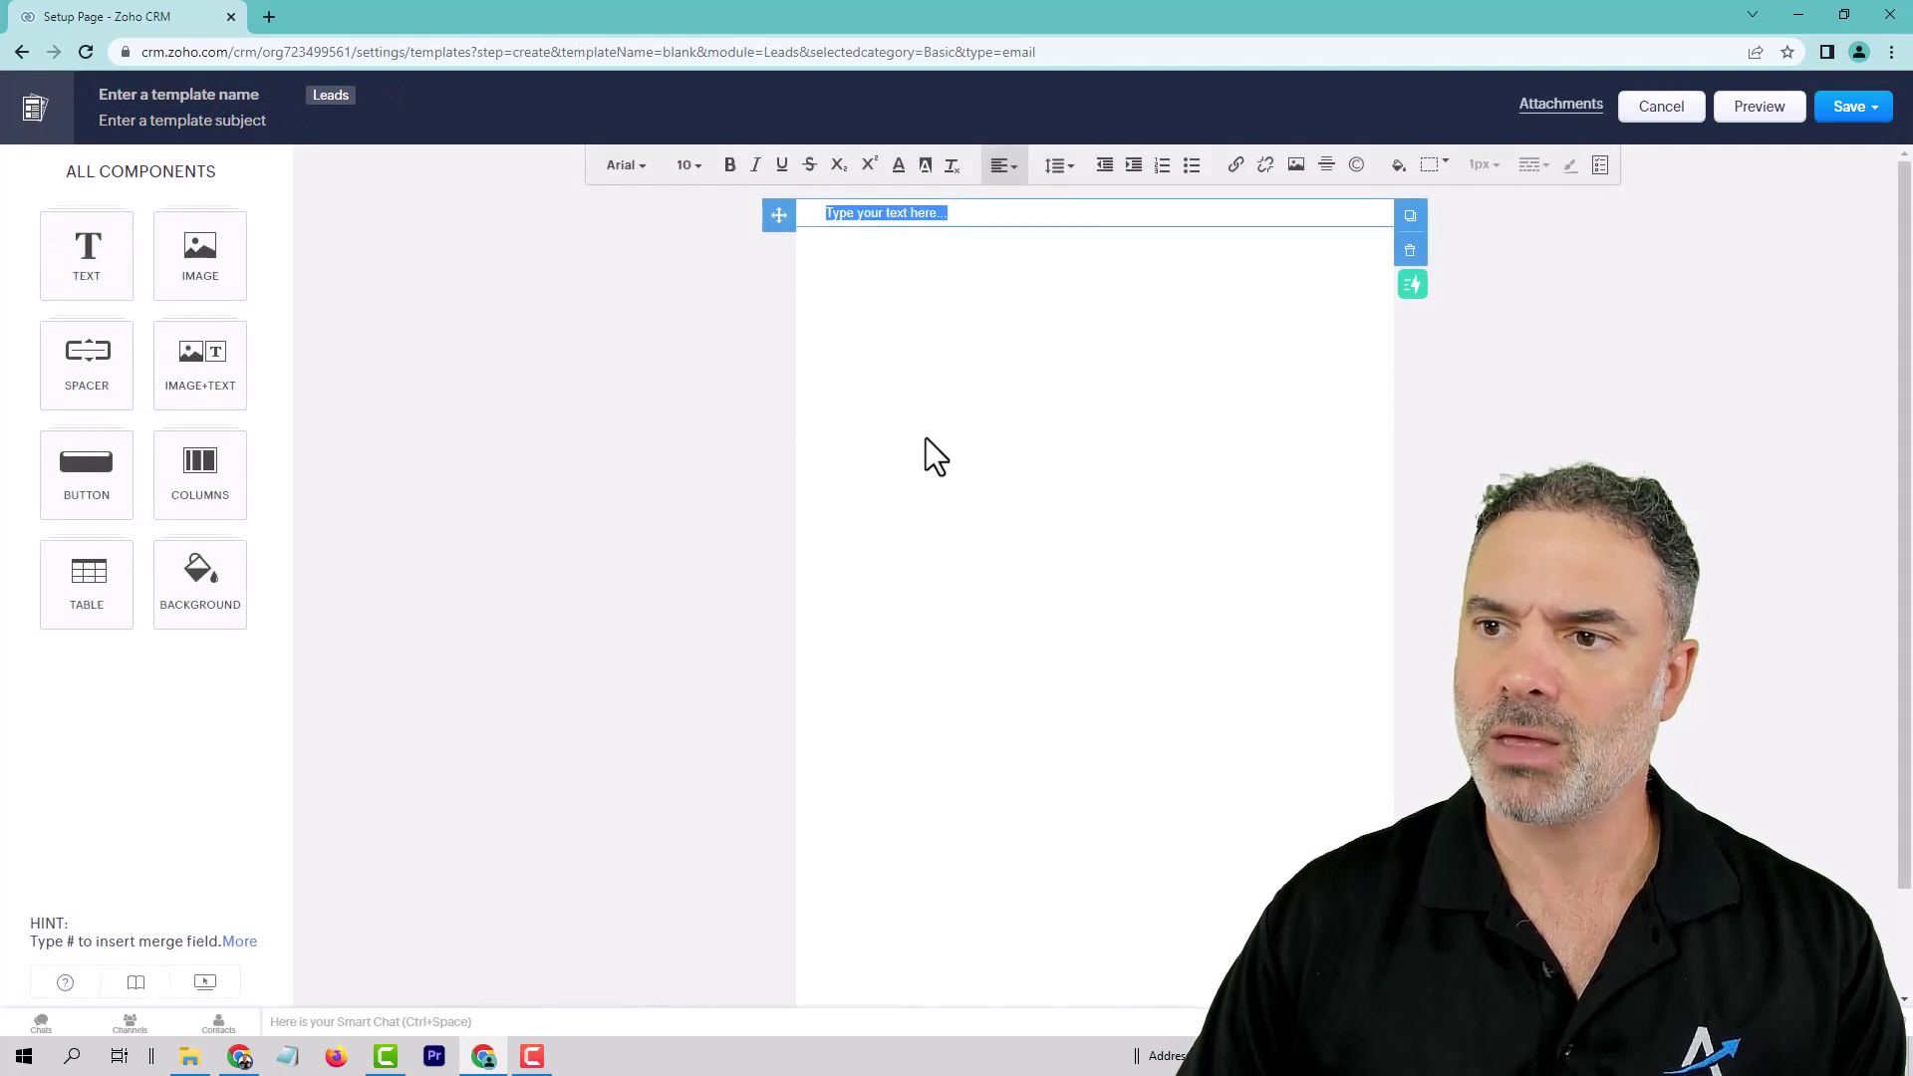
pyautogui.click(1253, 269)
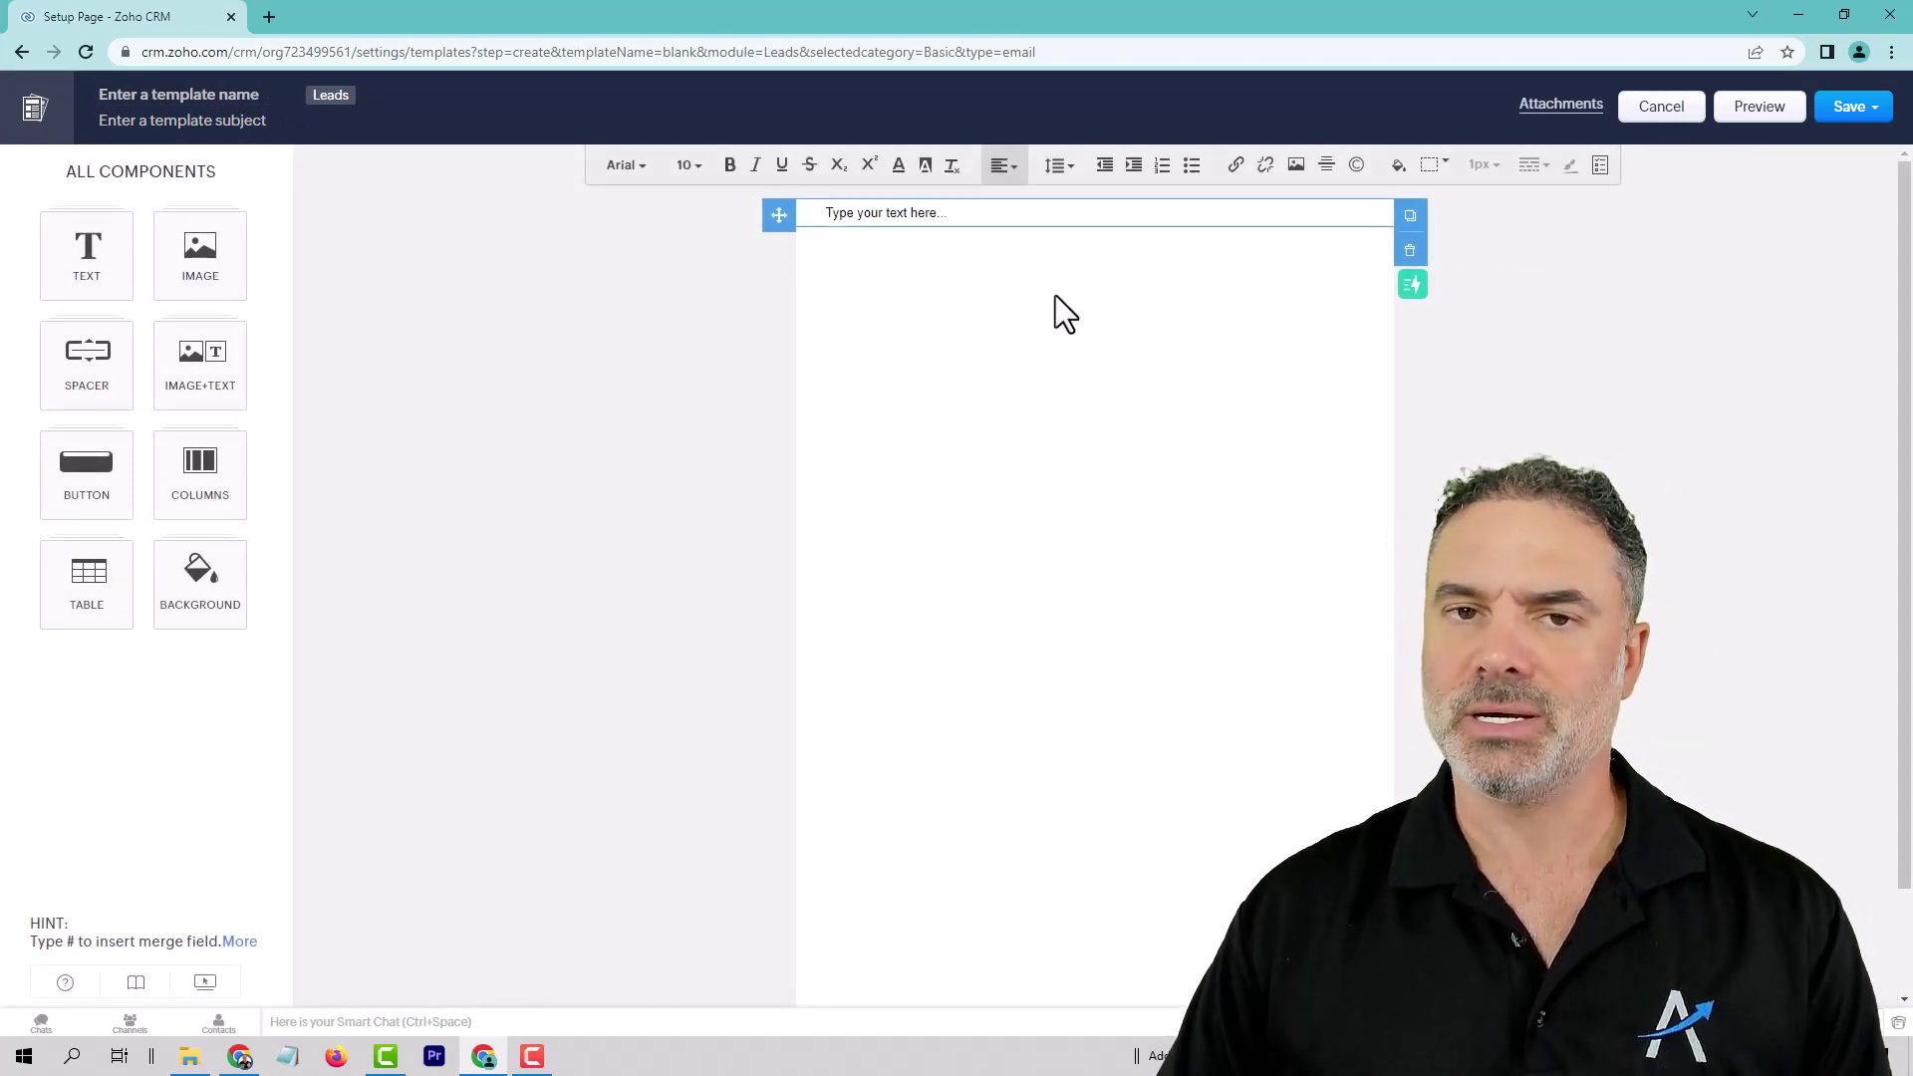
pyautogui.click(1415, 290)
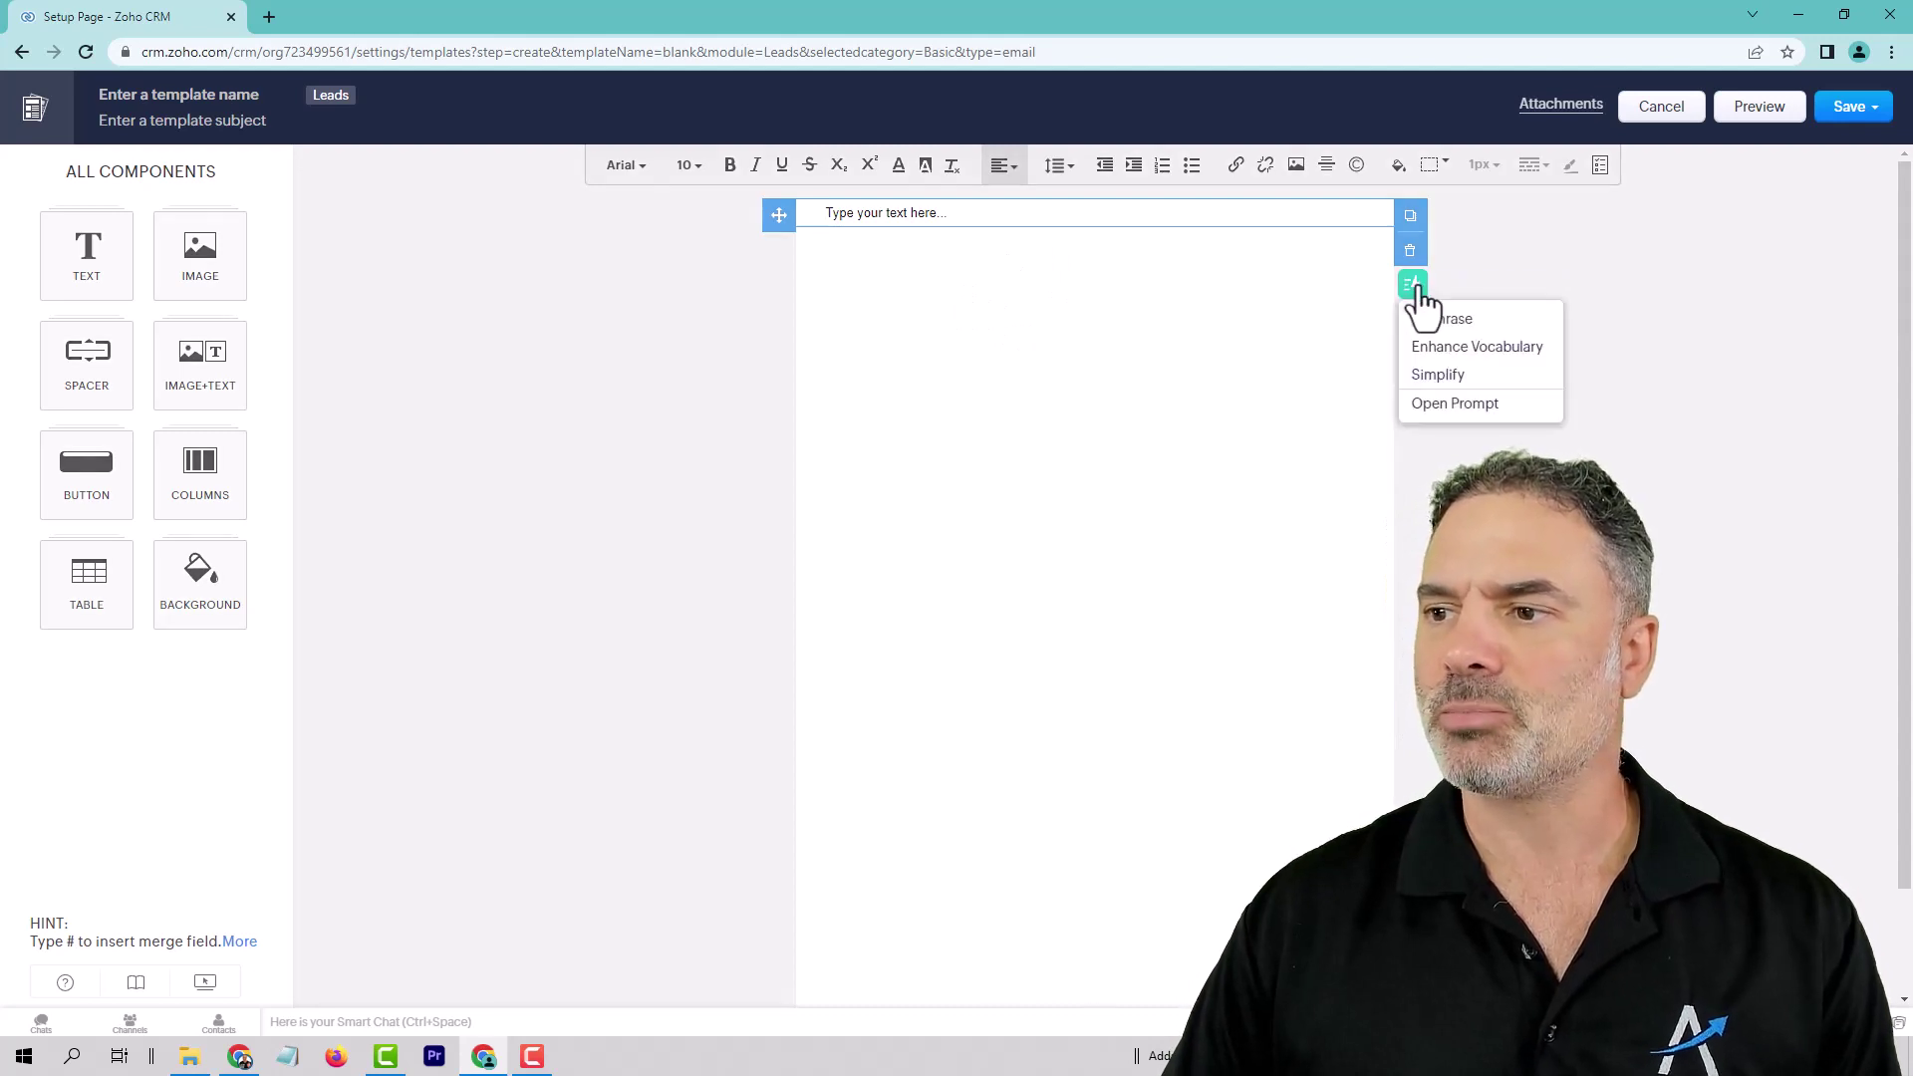
# Step: Write a Zia prompt to 'create a welcome' email for a new lead, with the company description after it
pyautogui.click(1462, 410)
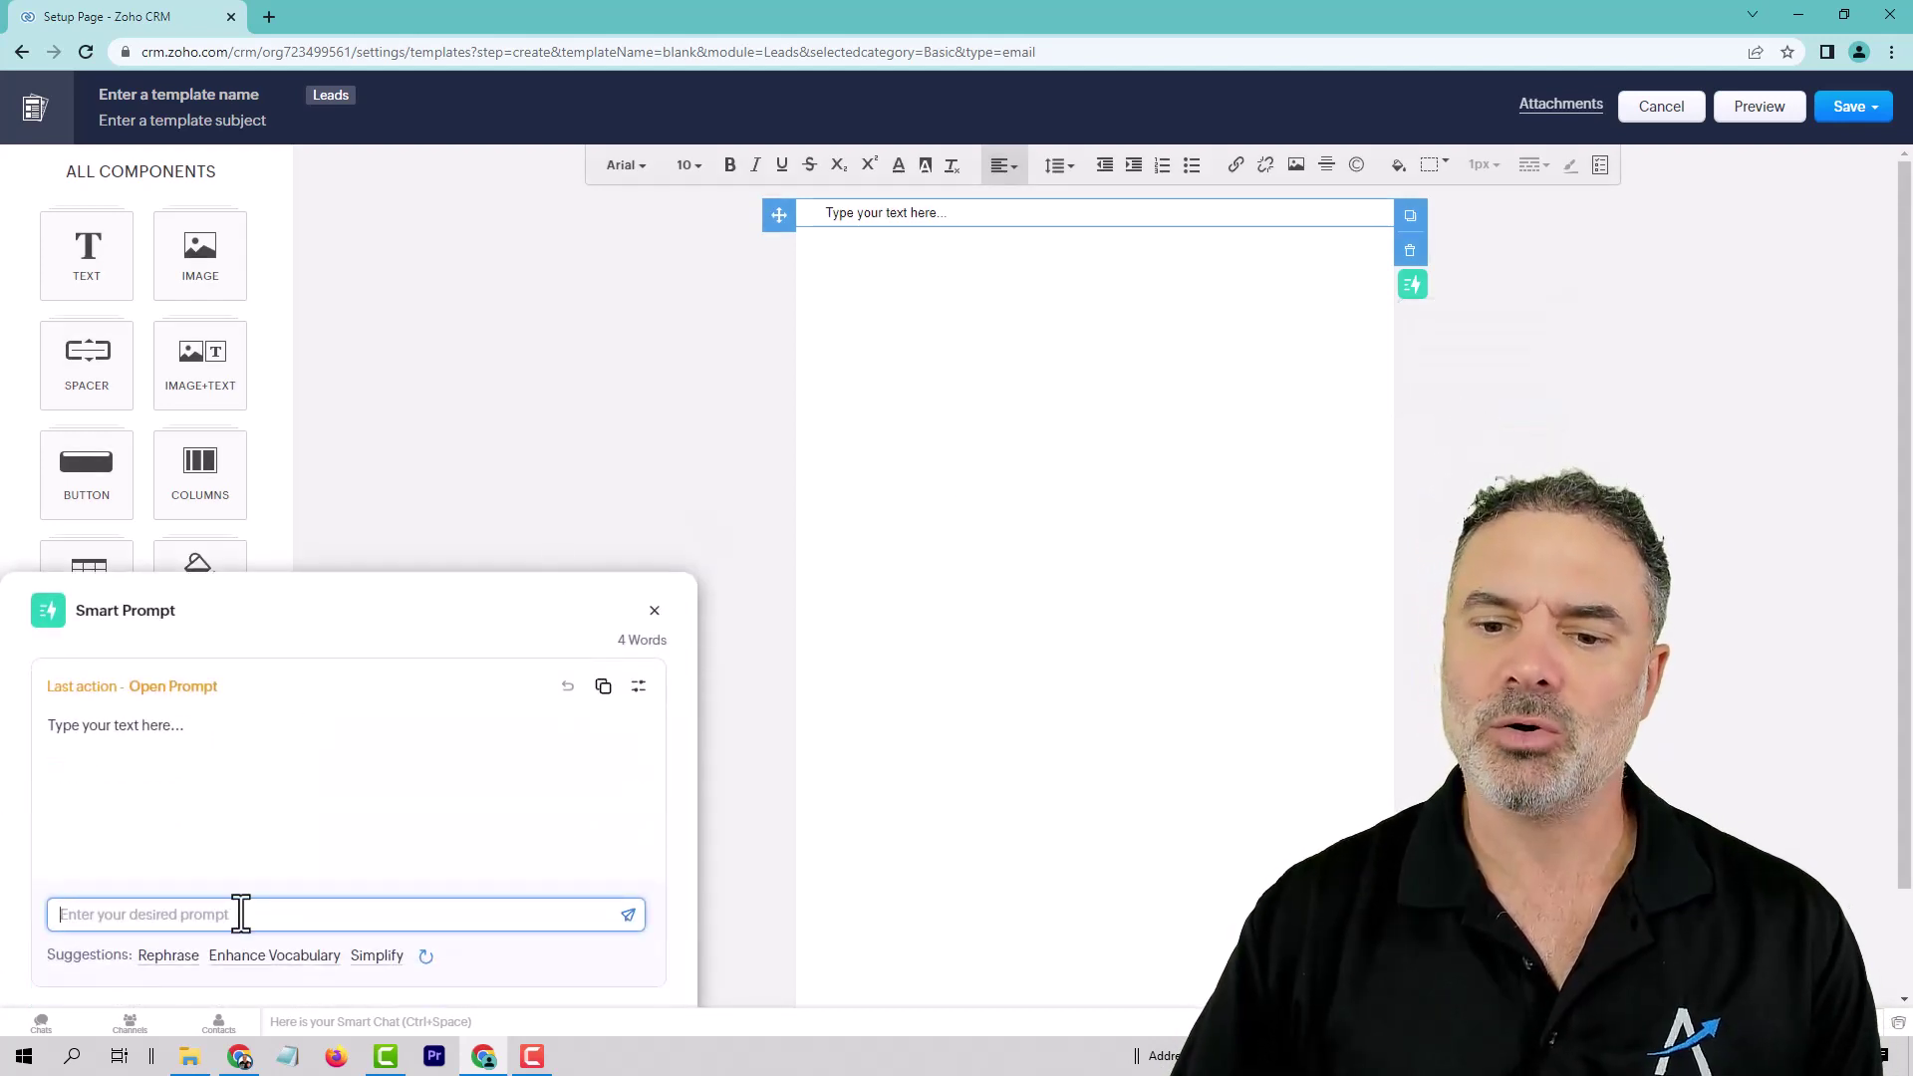
pyautogui.write('cr')
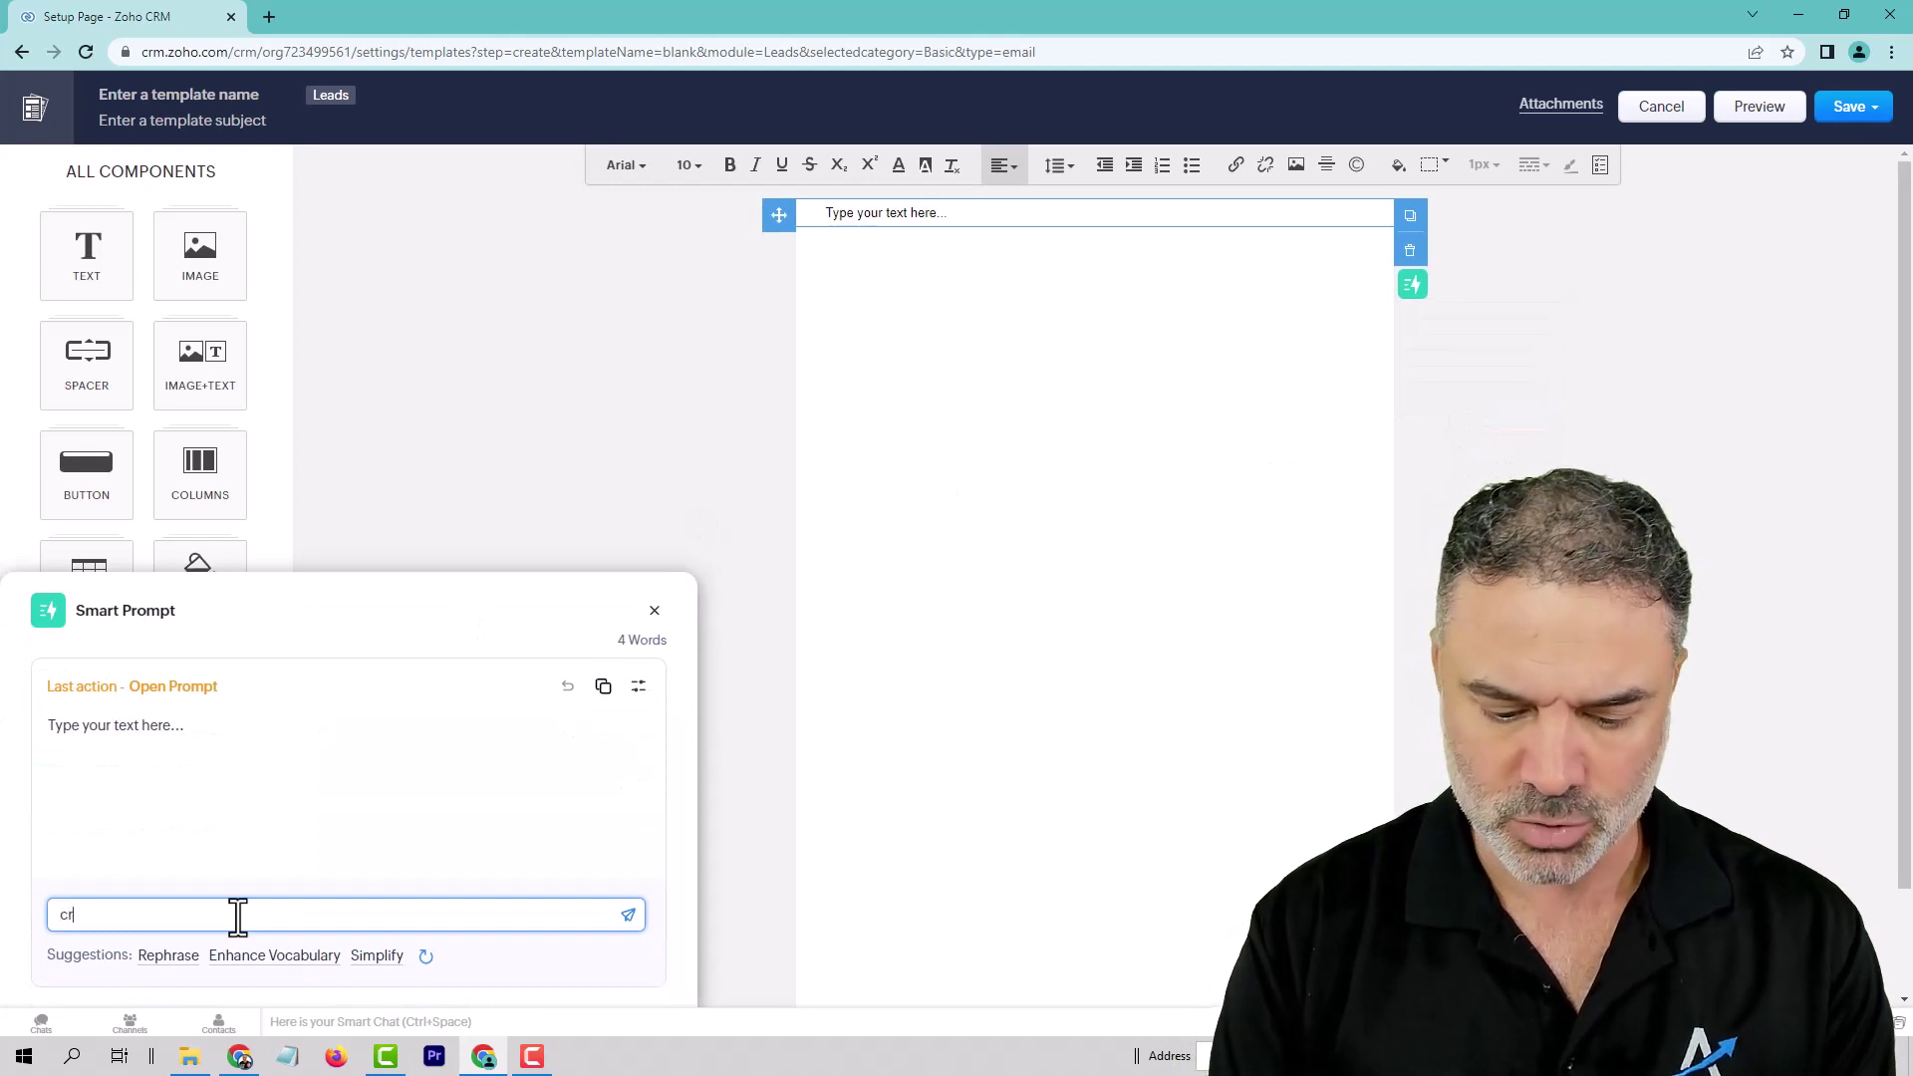
pyautogui.write('eate a welc')
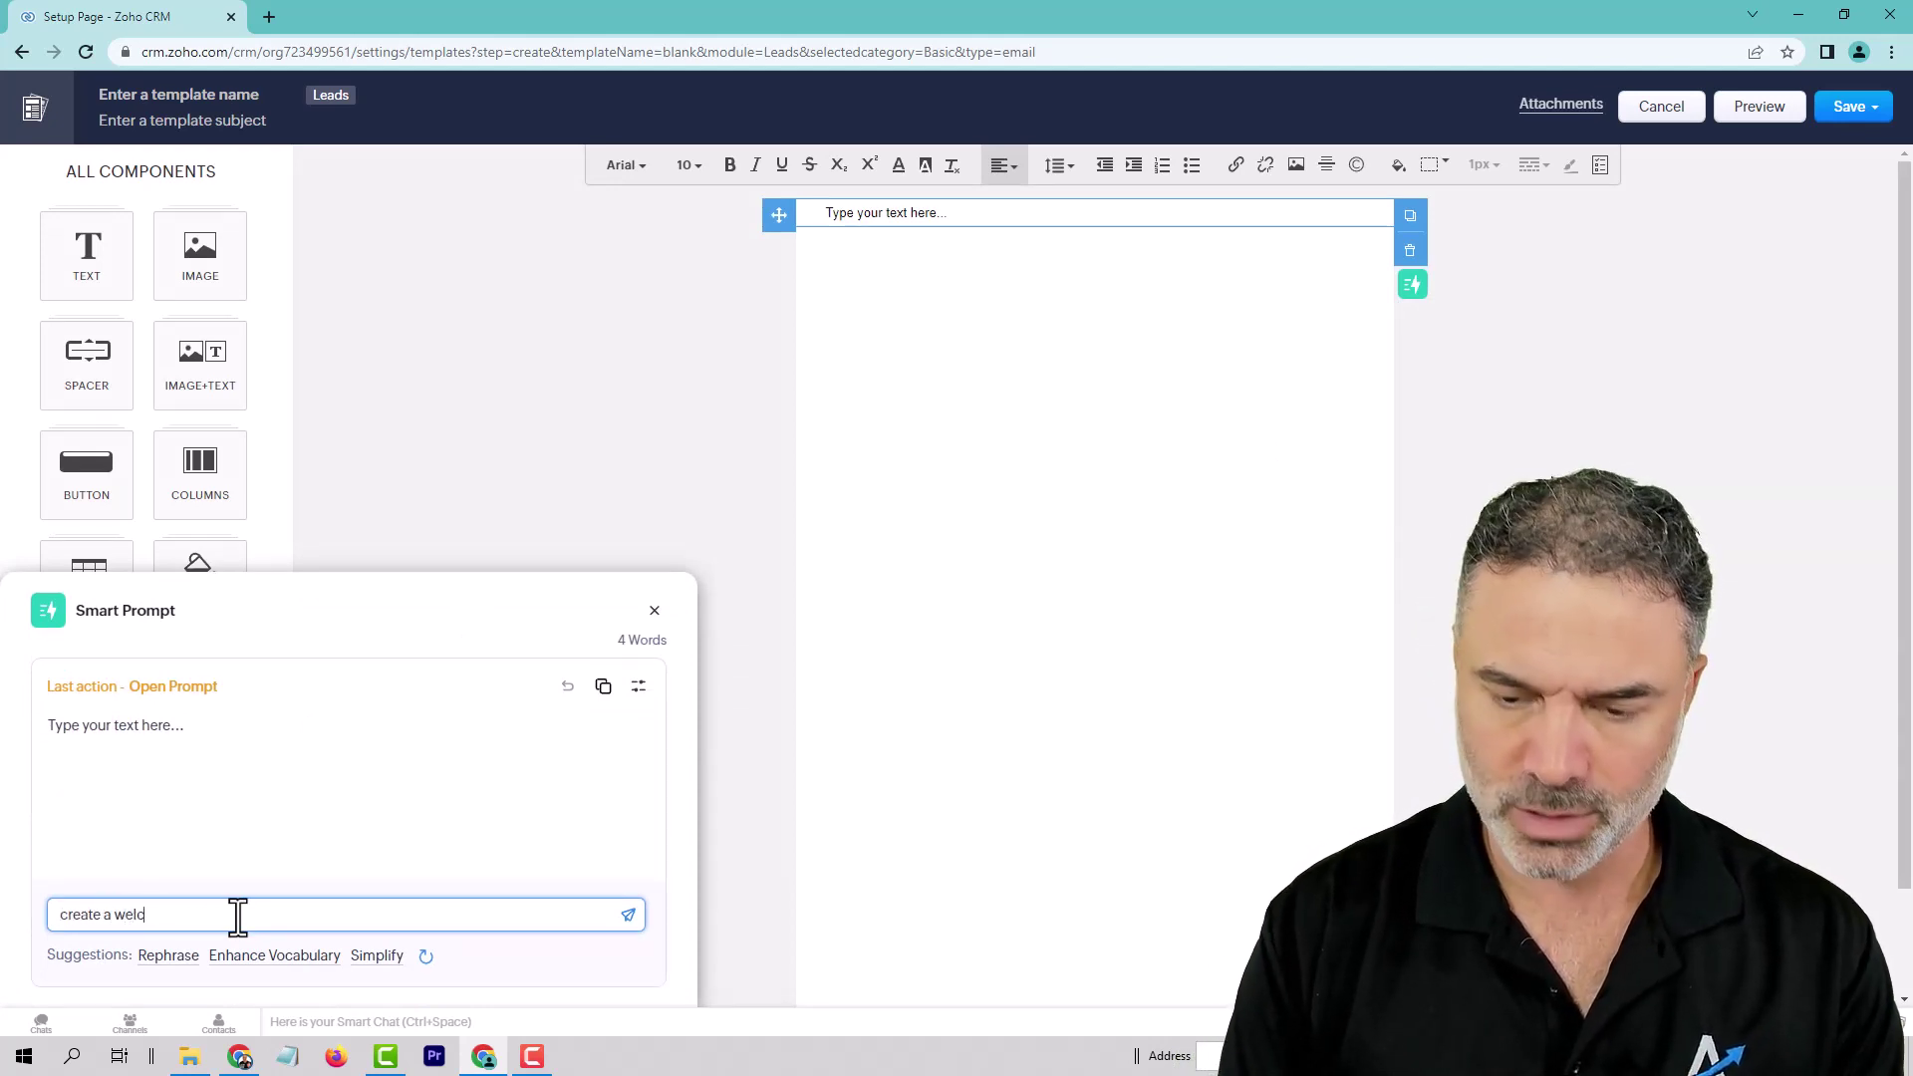
pyautogui.write('ome')
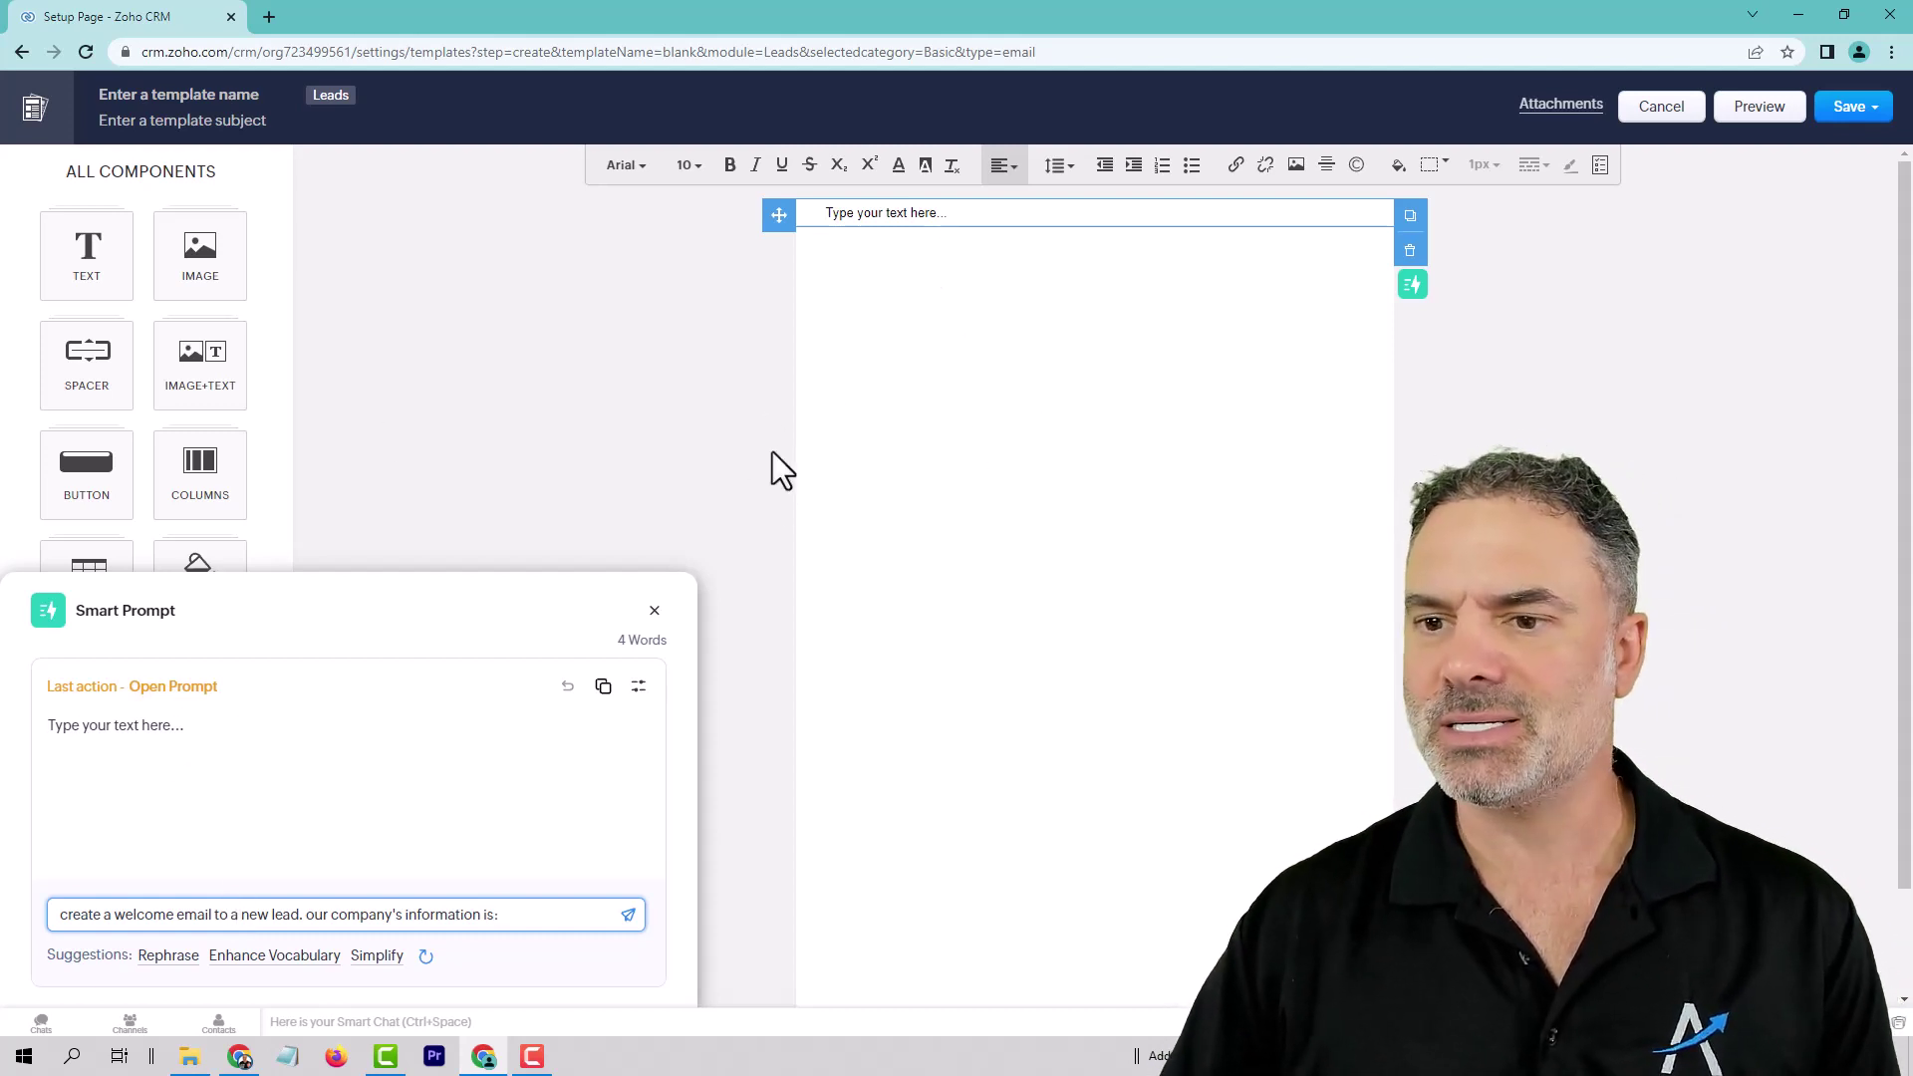
pyautogui.click(935, 213)
pyautogui.tripleClick(923, 213)
pyautogui.write("At Amazing Business Results, we excel at crafting automated business solutions that are precisely tailored to our clients' business needs. Our approach involves extracting client business requirements and translating them into custom Zoho systems that are unique to their business. We also provide comprehensive Zoho development and training services to ensure that employees are using the systems correctly.")
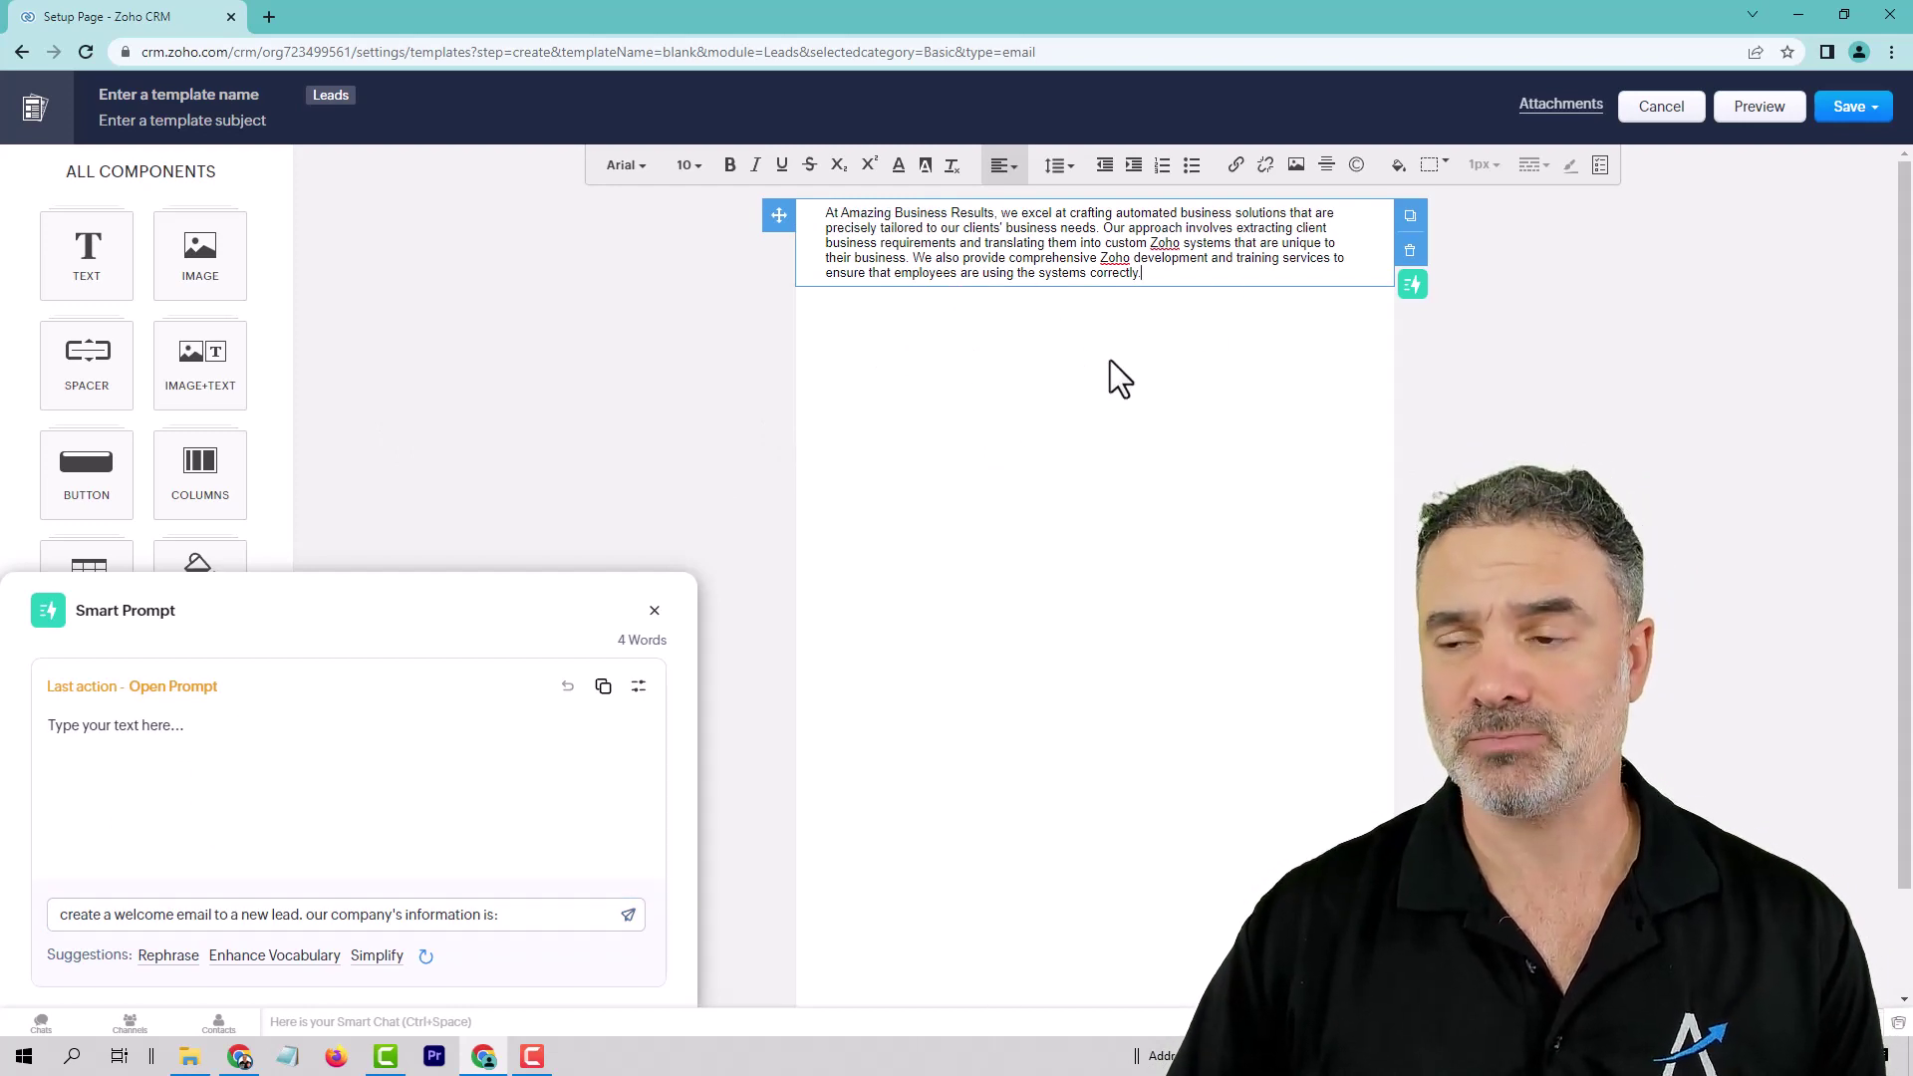
pyautogui.hotkey('ctrl', 'z')
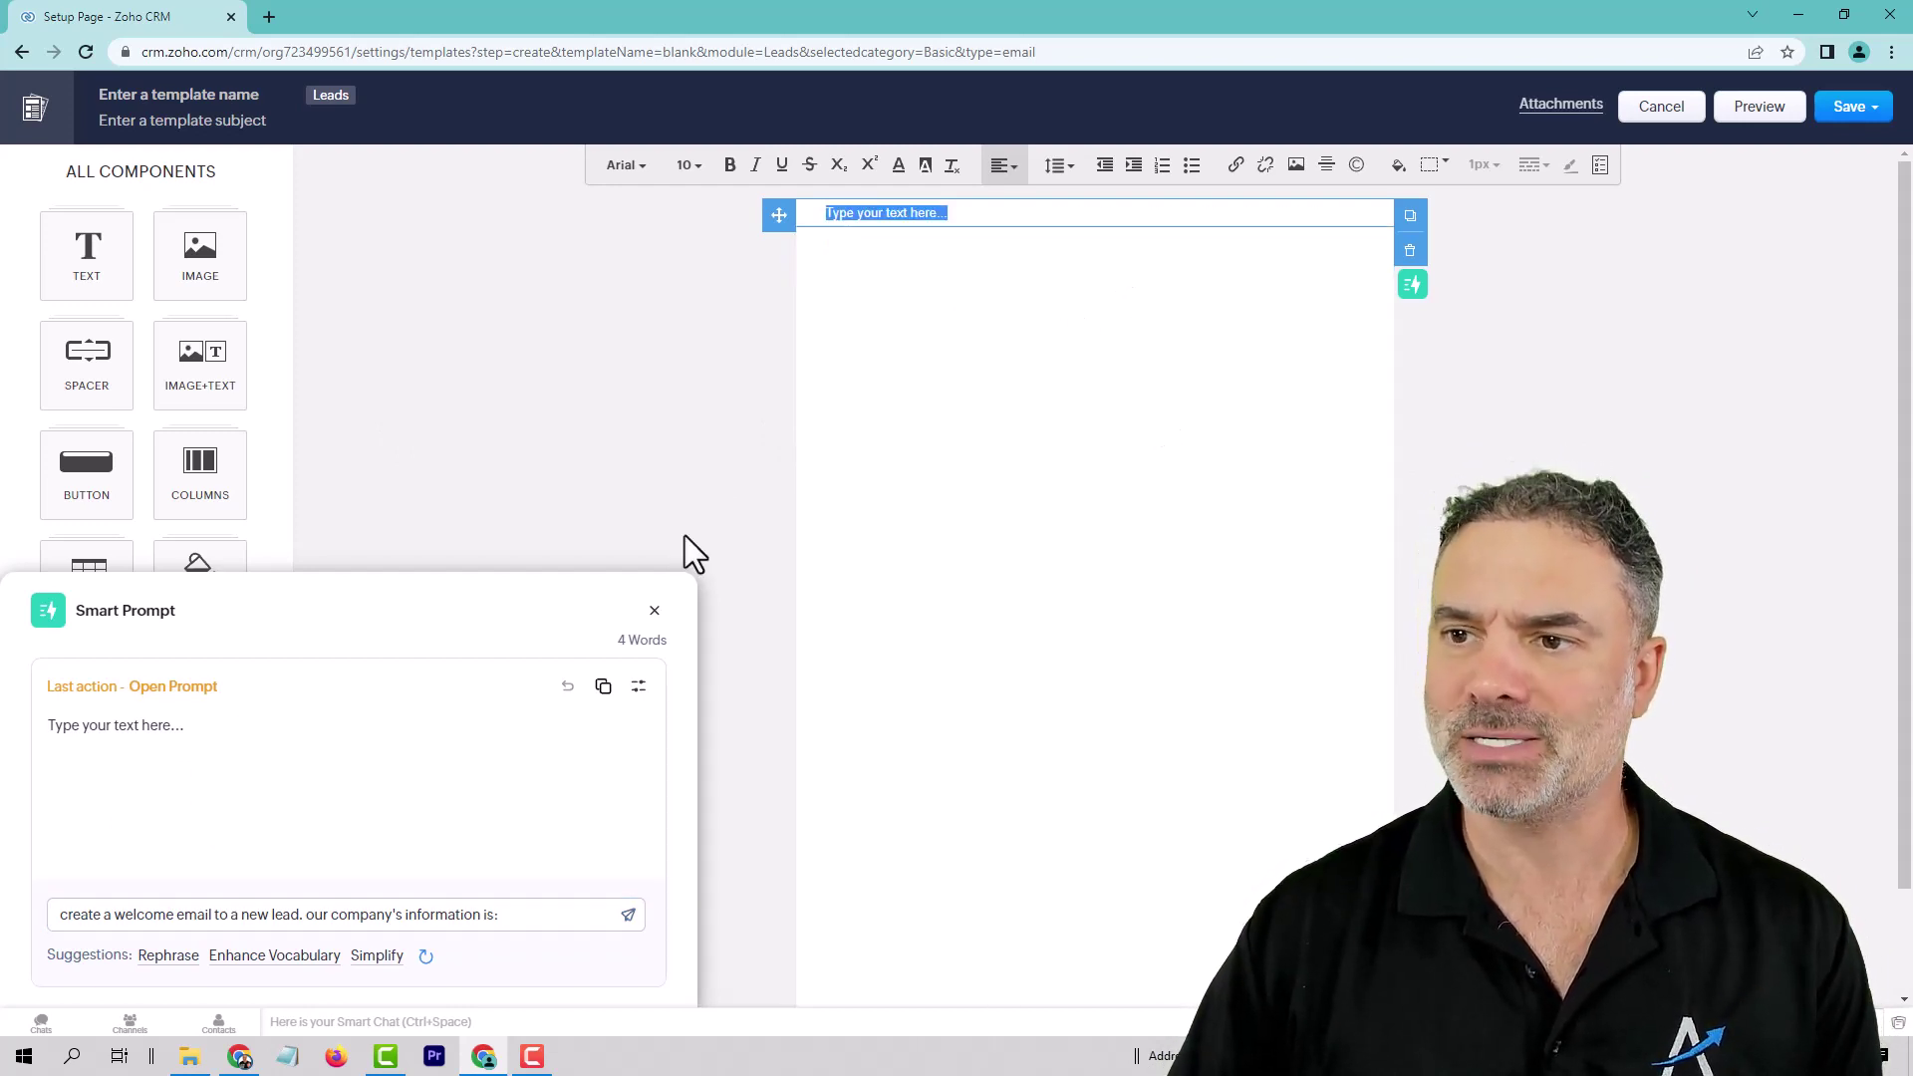
pyautogui.click(525, 913)
pyautogui.write("At Amazing Business Results, we excel at crafting automated business solutions that are precisely tailored to our clients' business needs. Our approach involves extracting client business requirements and translating them into custom Zoho systems that are unique to their business. We also provide comprehensive Zoho development and training services to ensure that employees are using the systems correctly.")
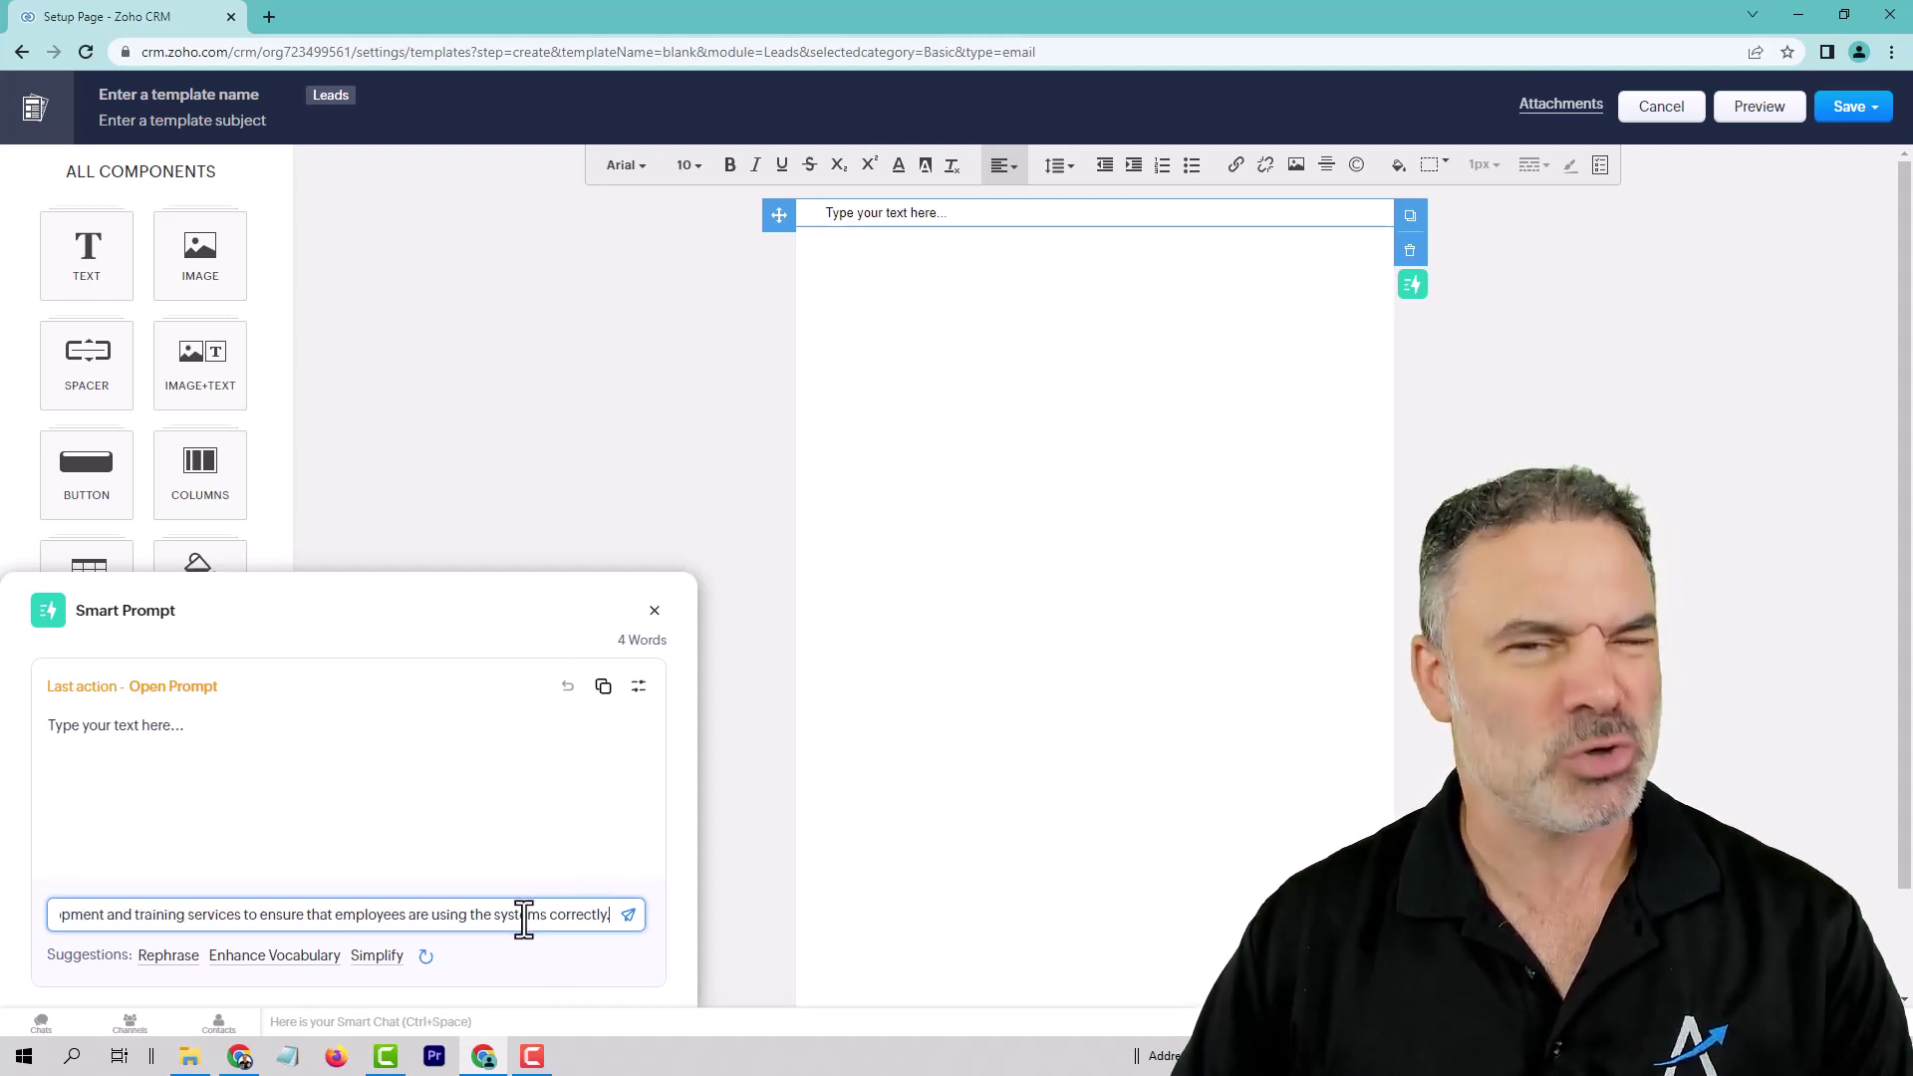
# Step: Generate the welcome email with Zia, copy it, and paste it into the template's text block
pyautogui.click(628, 914)
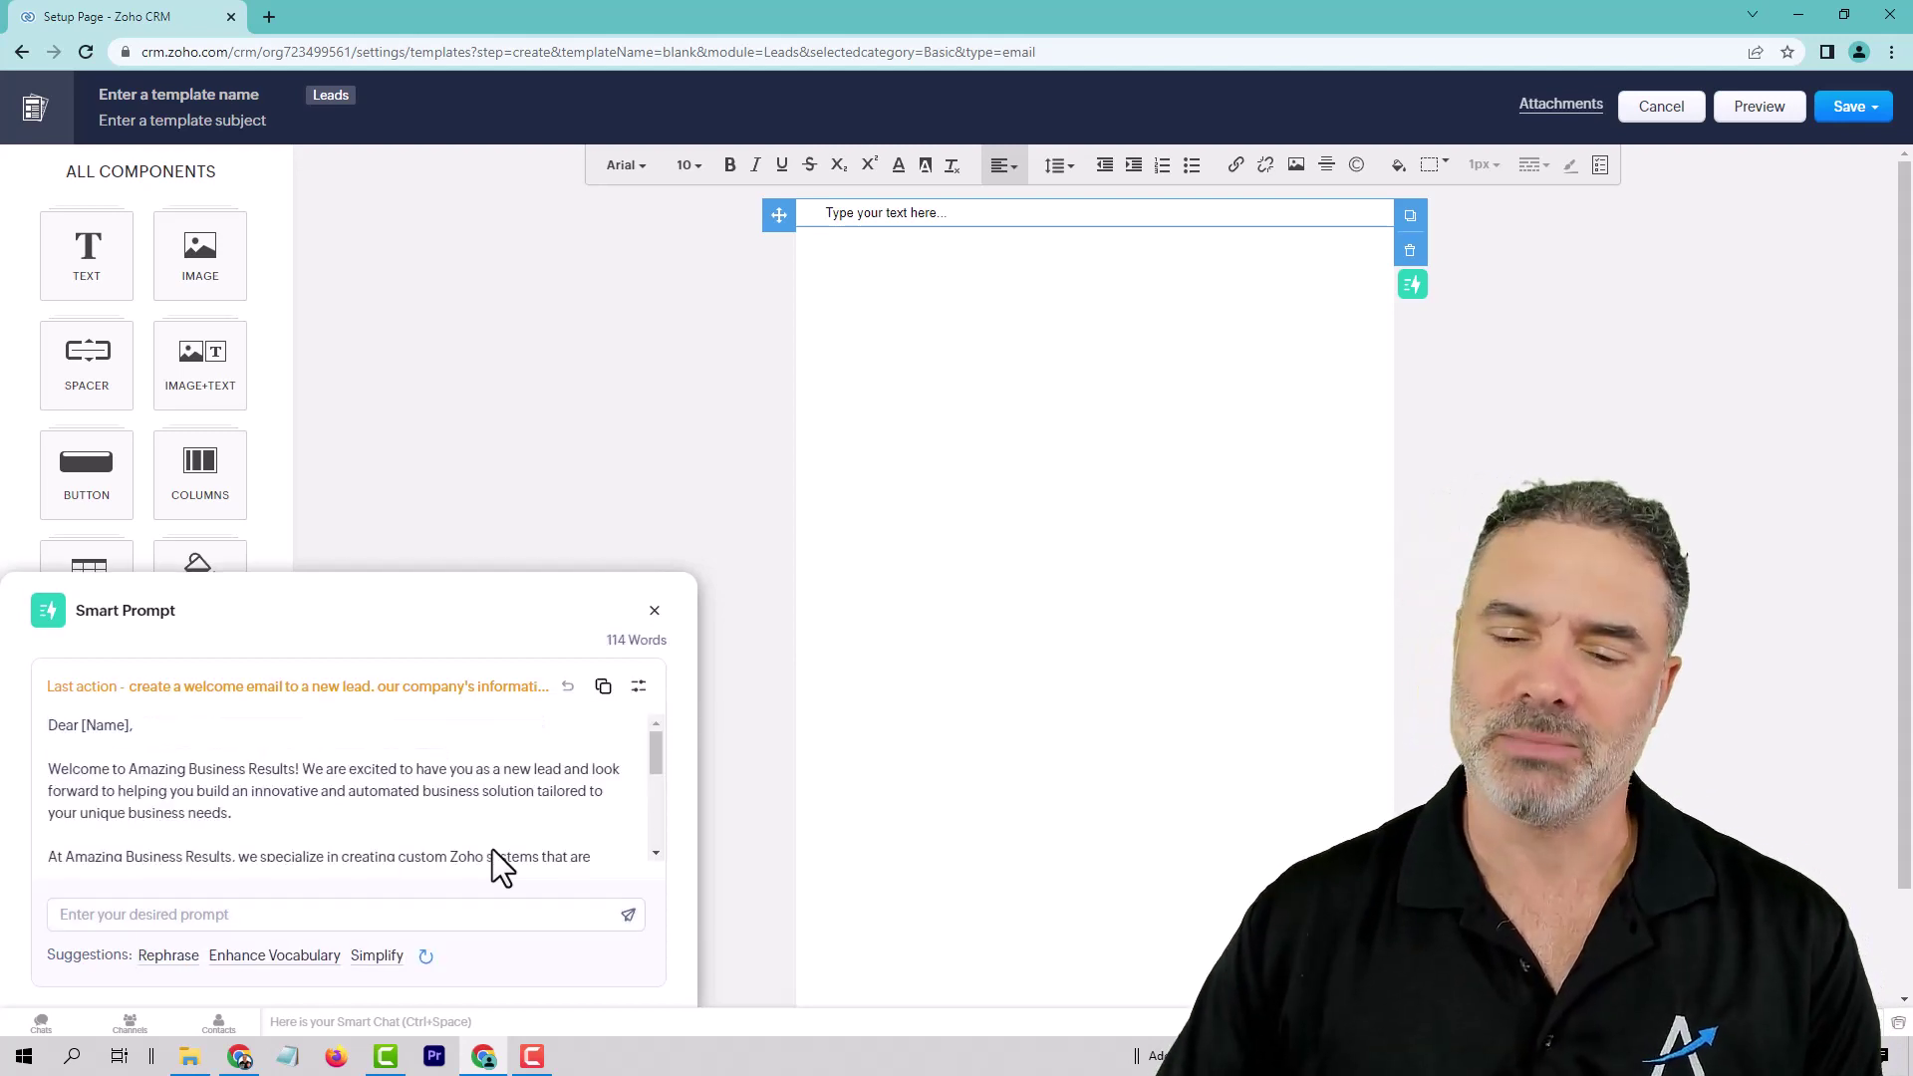
pyautogui.doubleClick(158, 792)
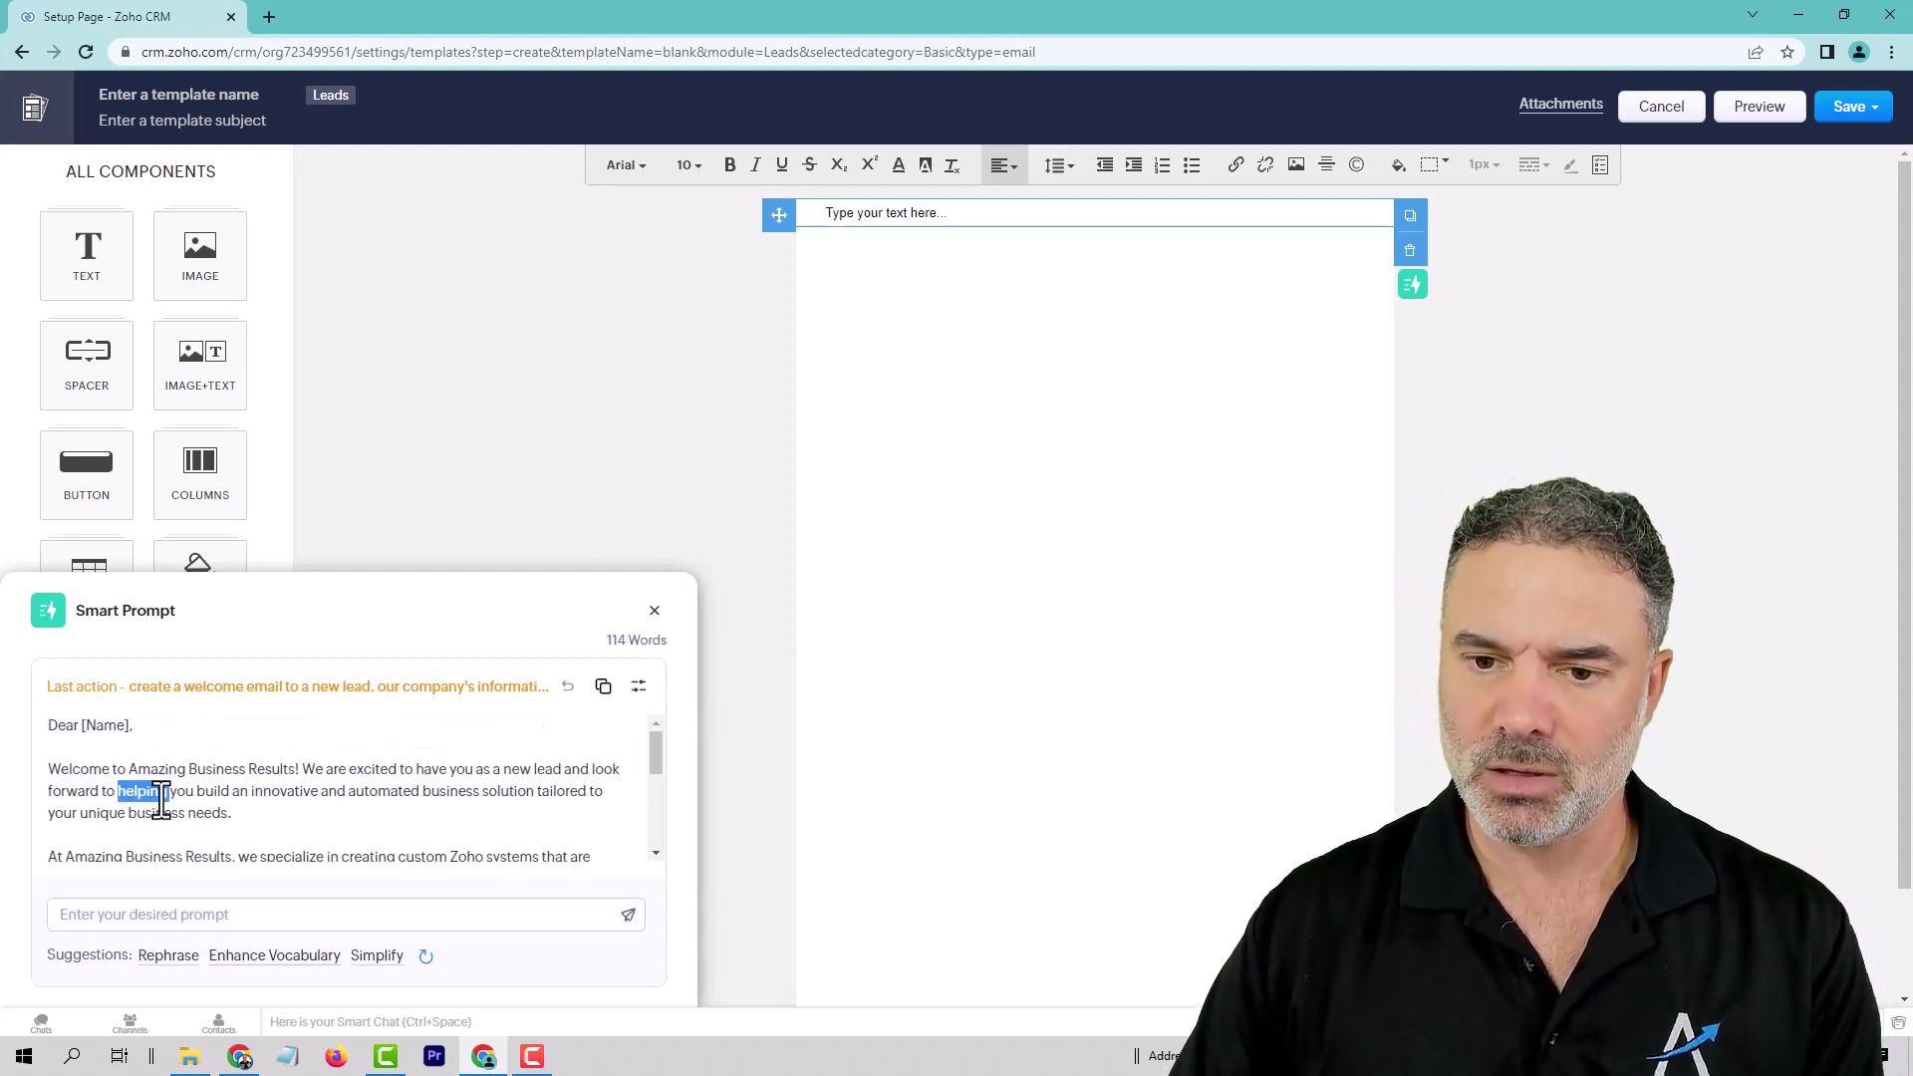
pyautogui.hotkey('ctrl', 'a')
pyautogui.hotkey('ctrl', 'c')
pyautogui.click(1044, 644)
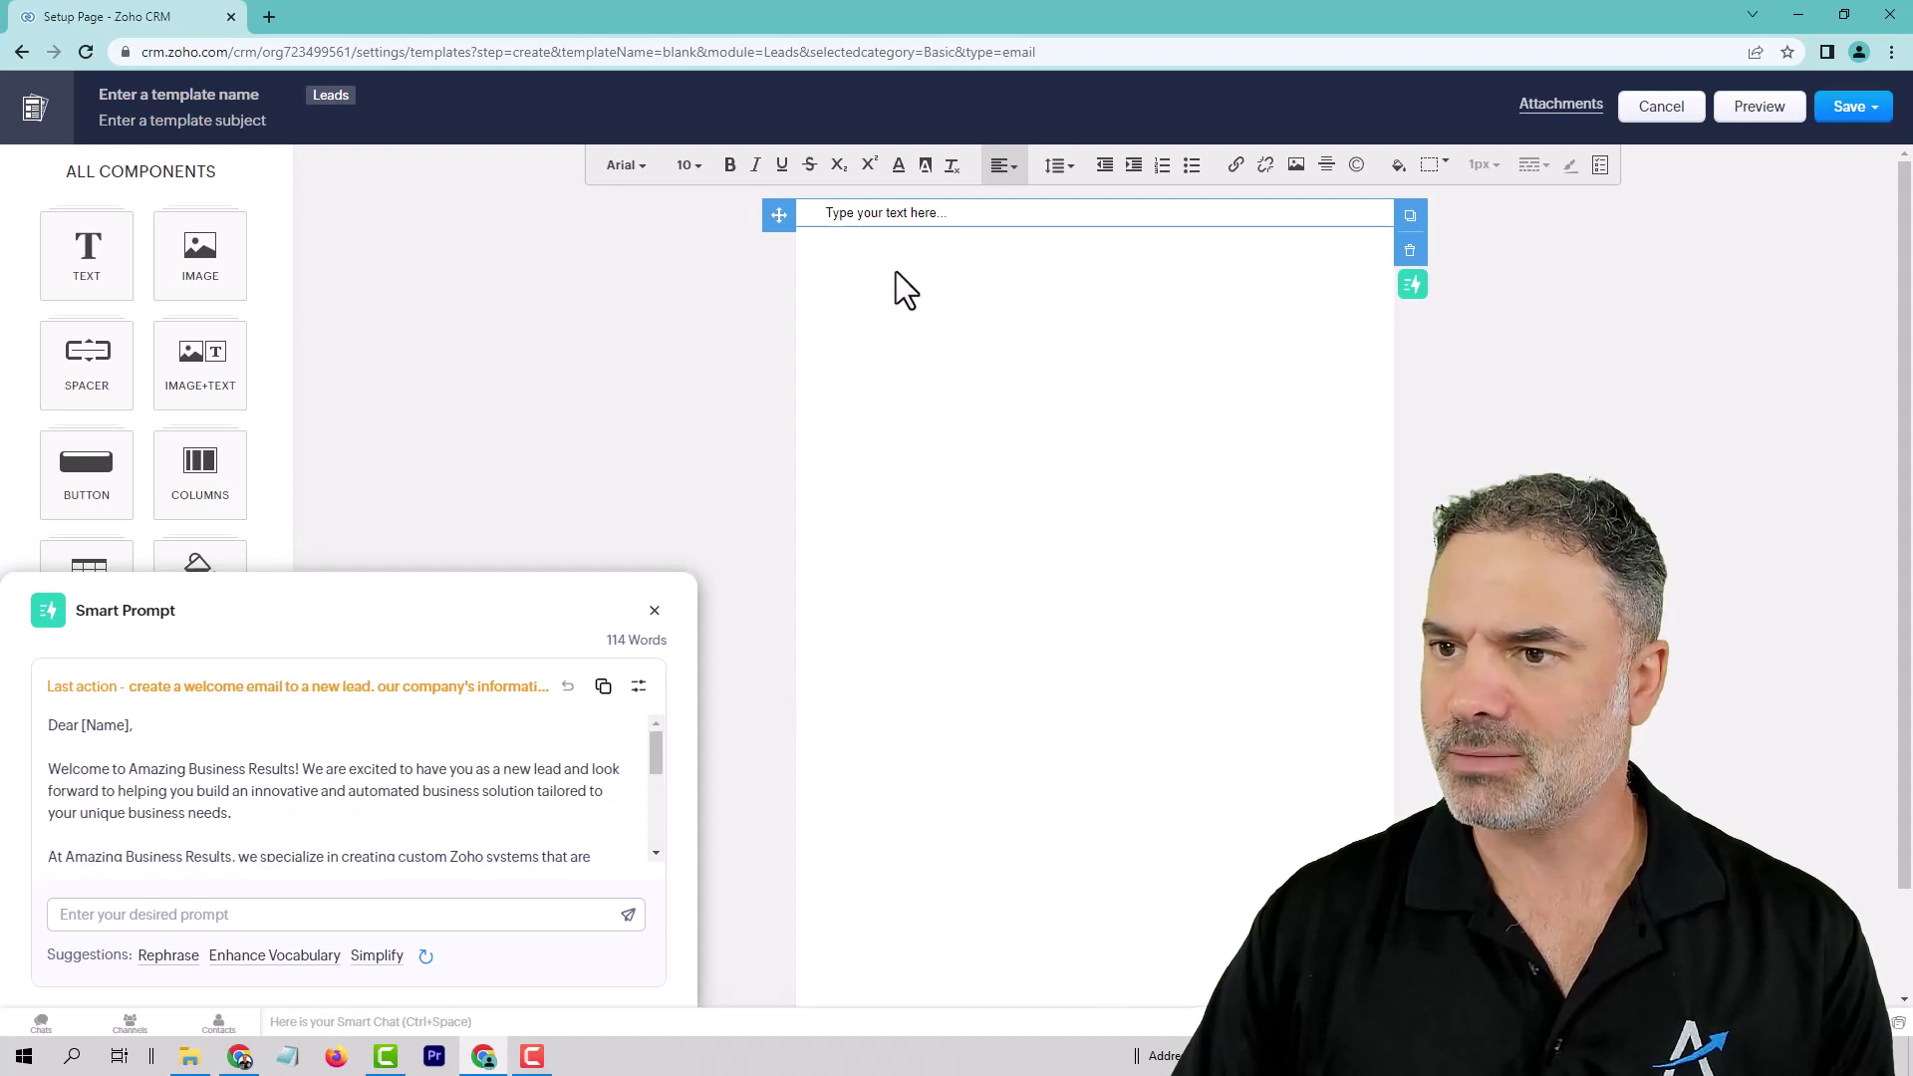
pyautogui.click(654, 610)
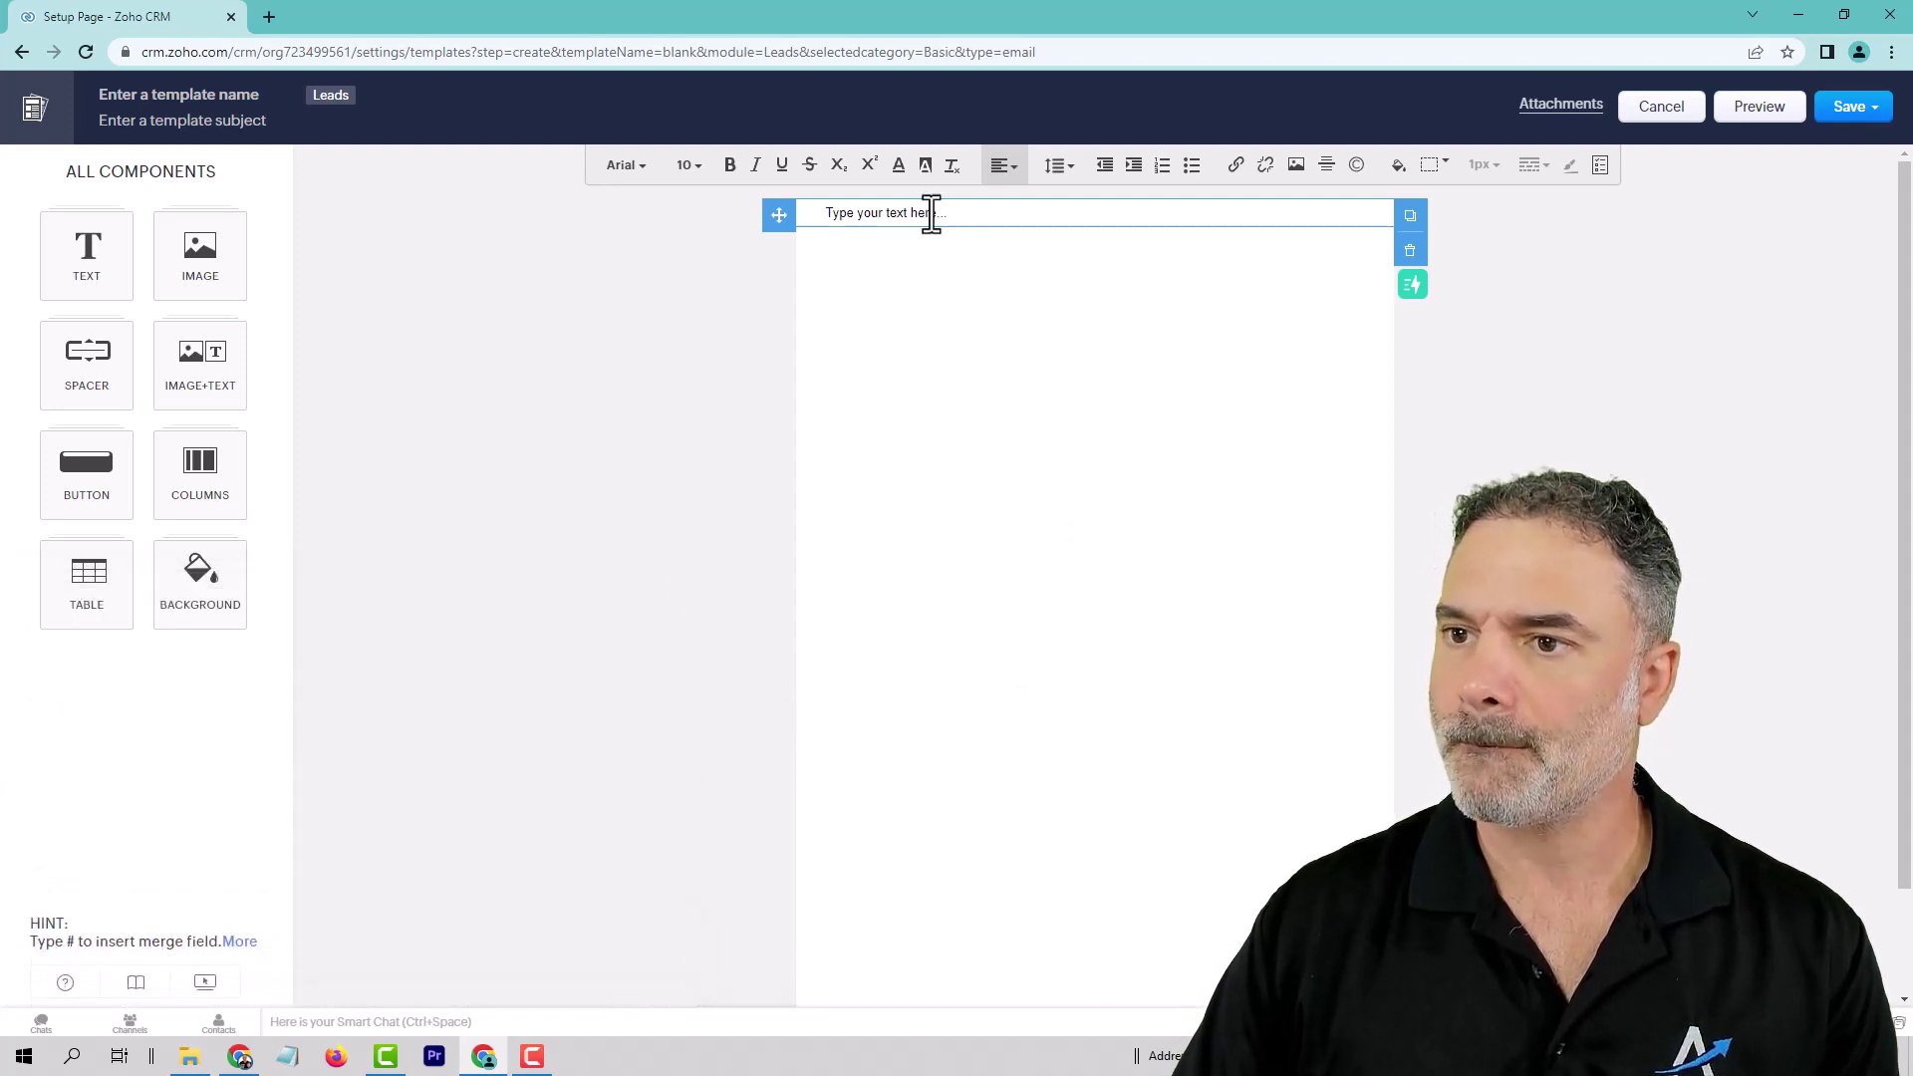
pyautogui.click(931, 213)
pyautogui.hotkey('ctrl', 'v')
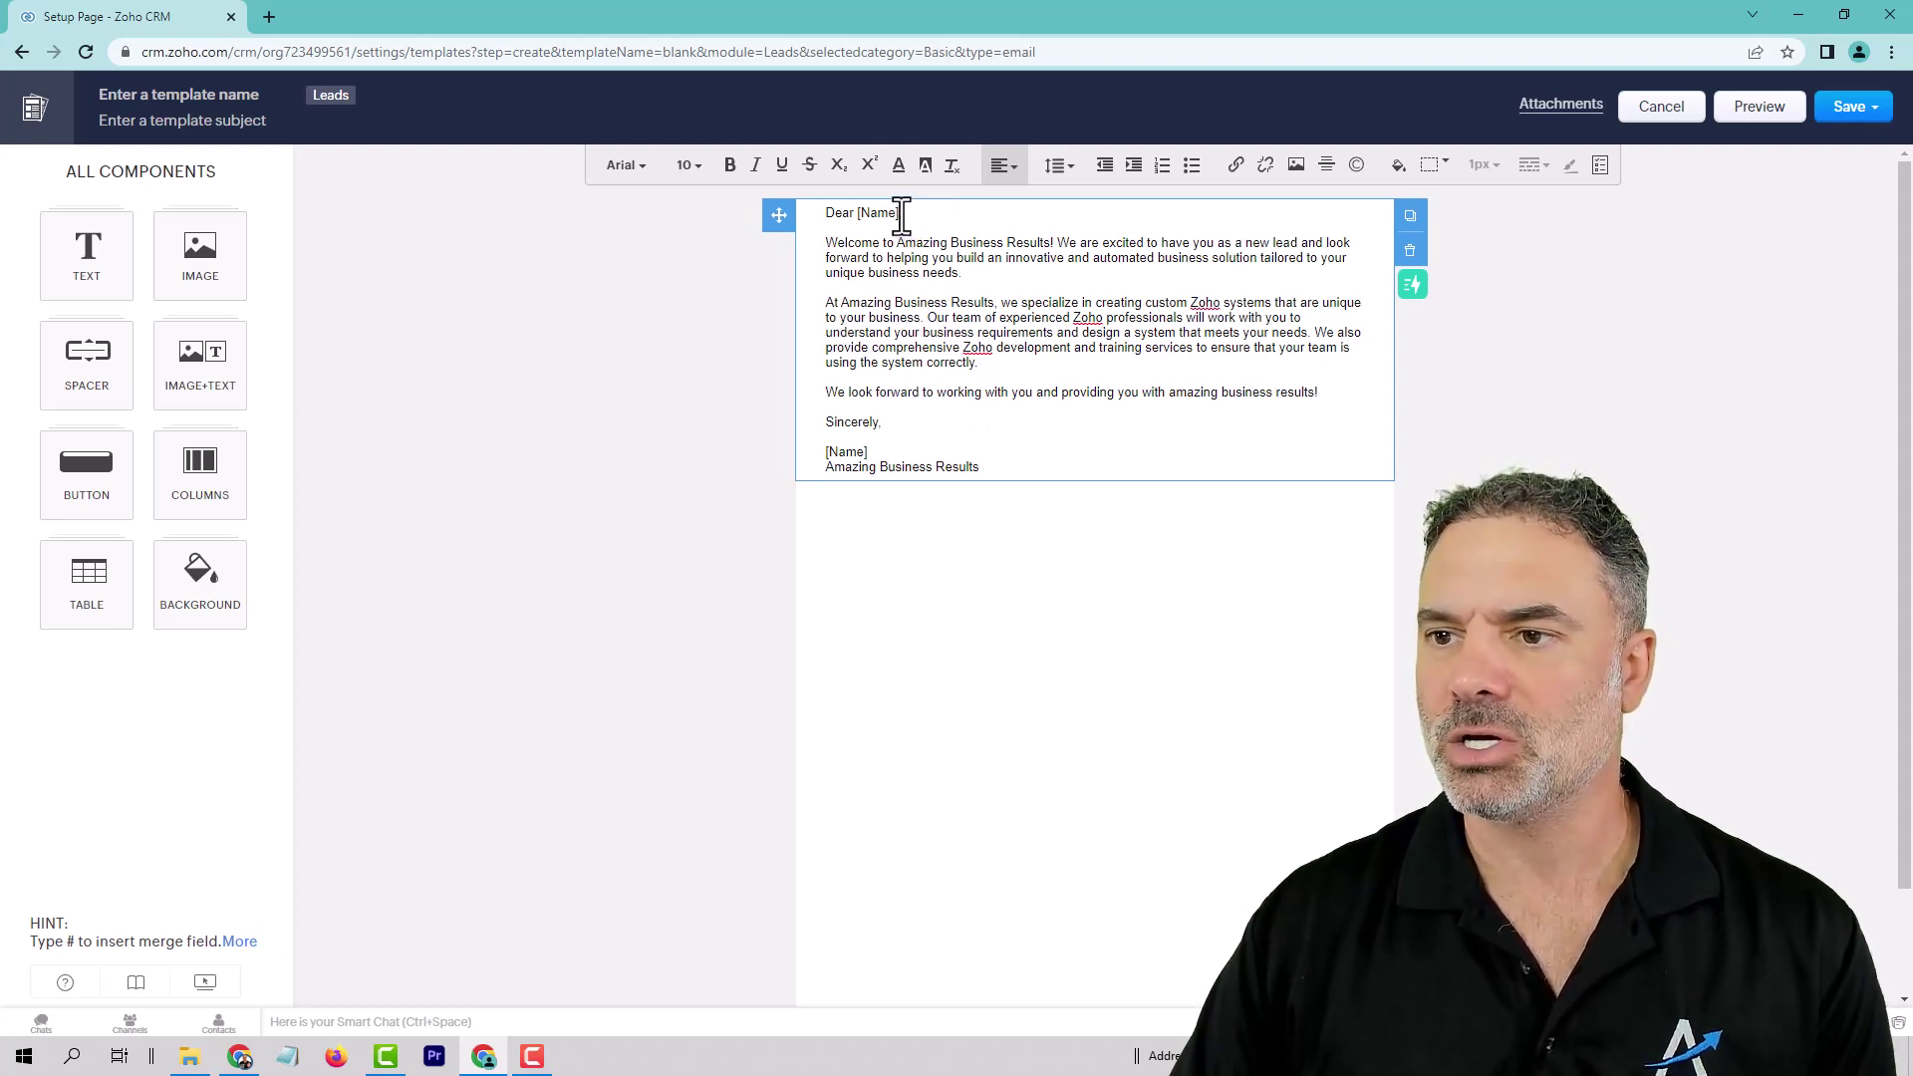
# Step: Swap the [Name] after 'Dear' for the ${Leads.First Name} merge field
pyautogui.moveTo(901, 214); pyautogui.dragTo(855, 213)
pyautogui.press('BackSpace')
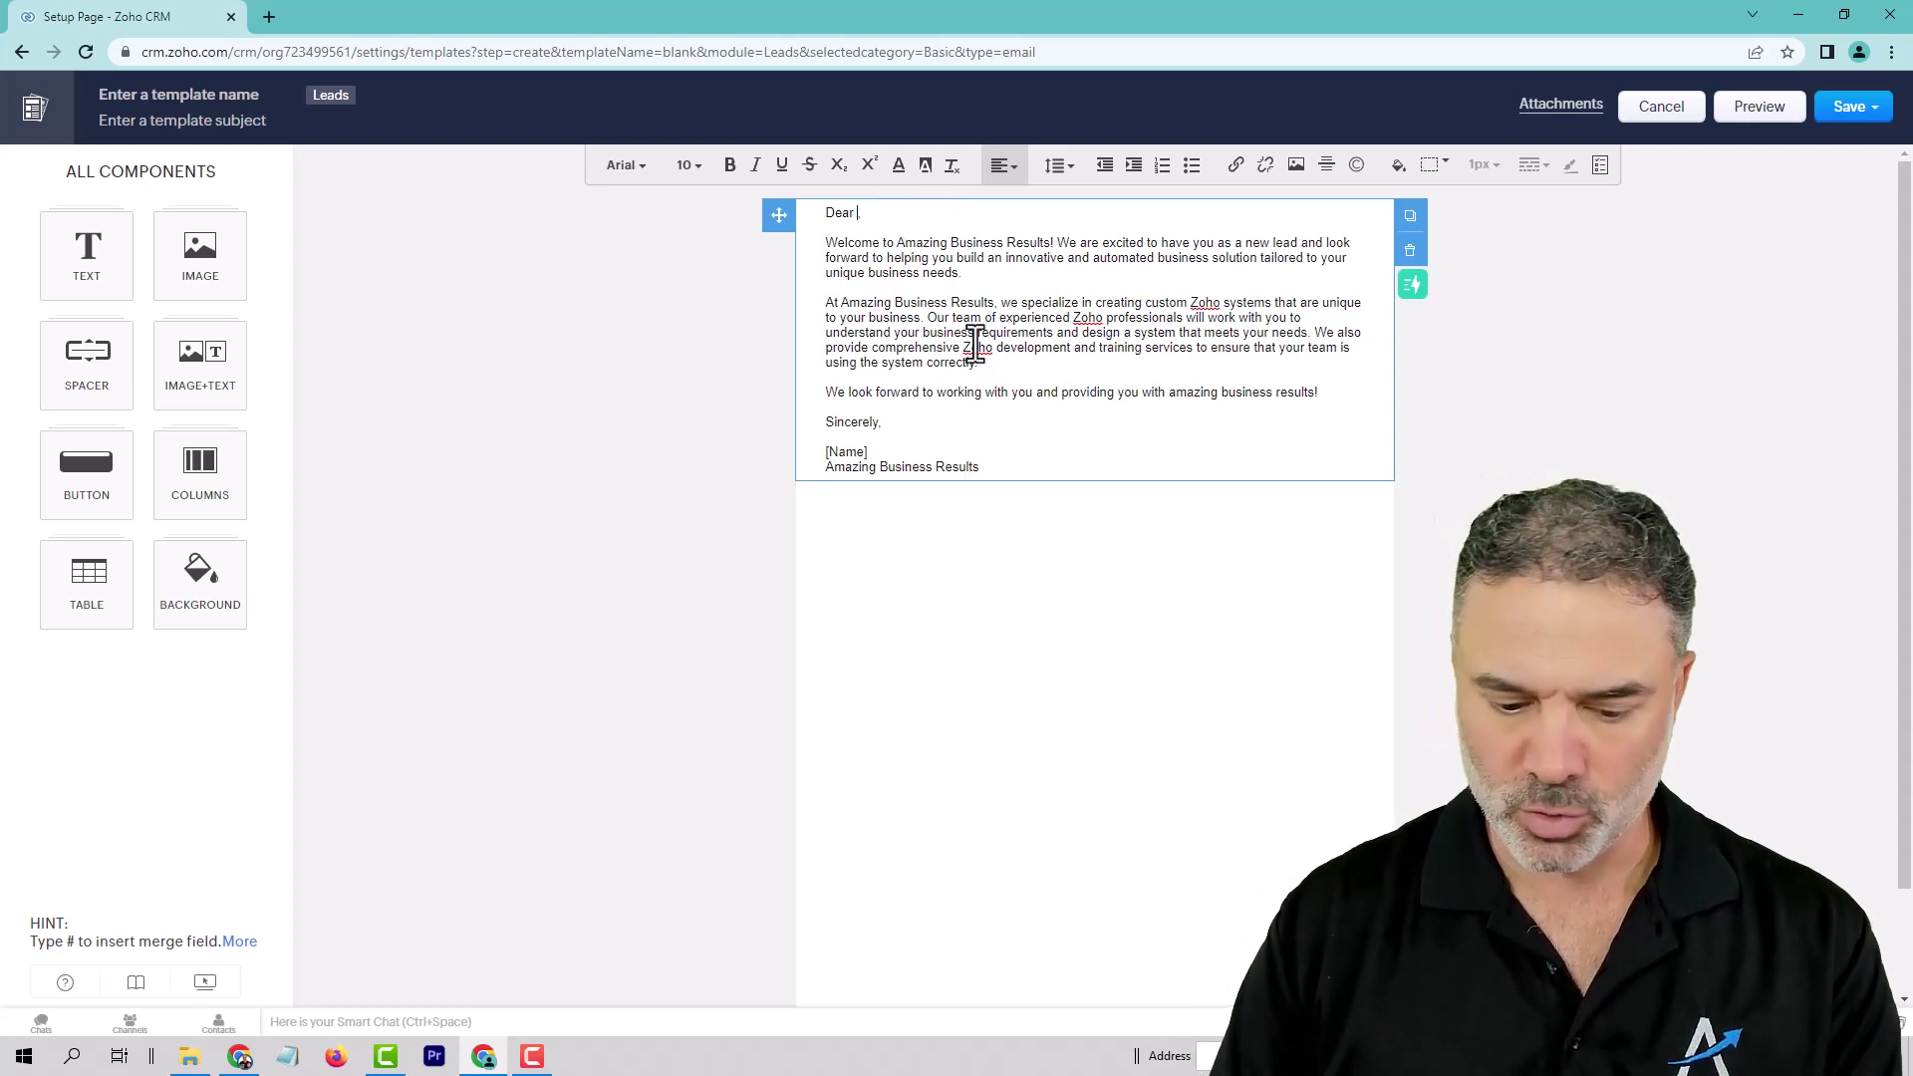
pyautogui.write('#')
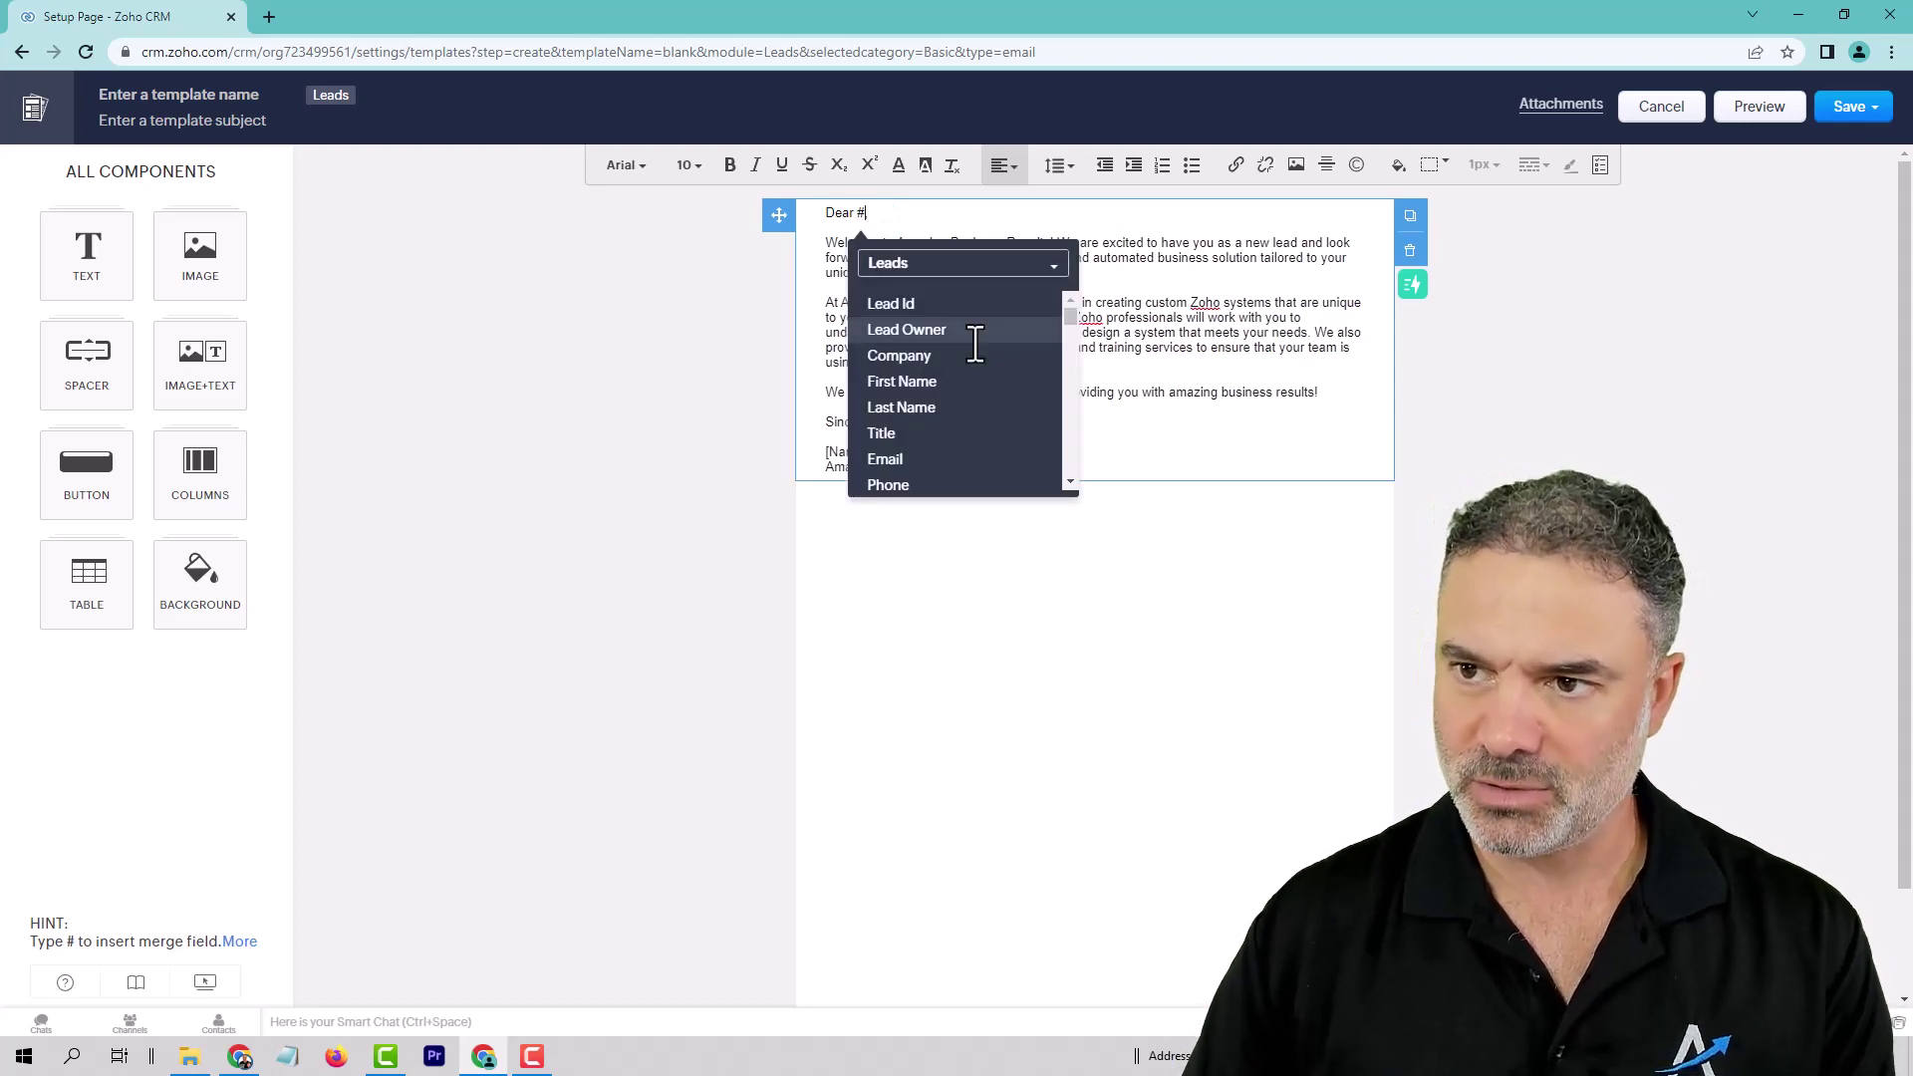
pyautogui.click(927, 385)
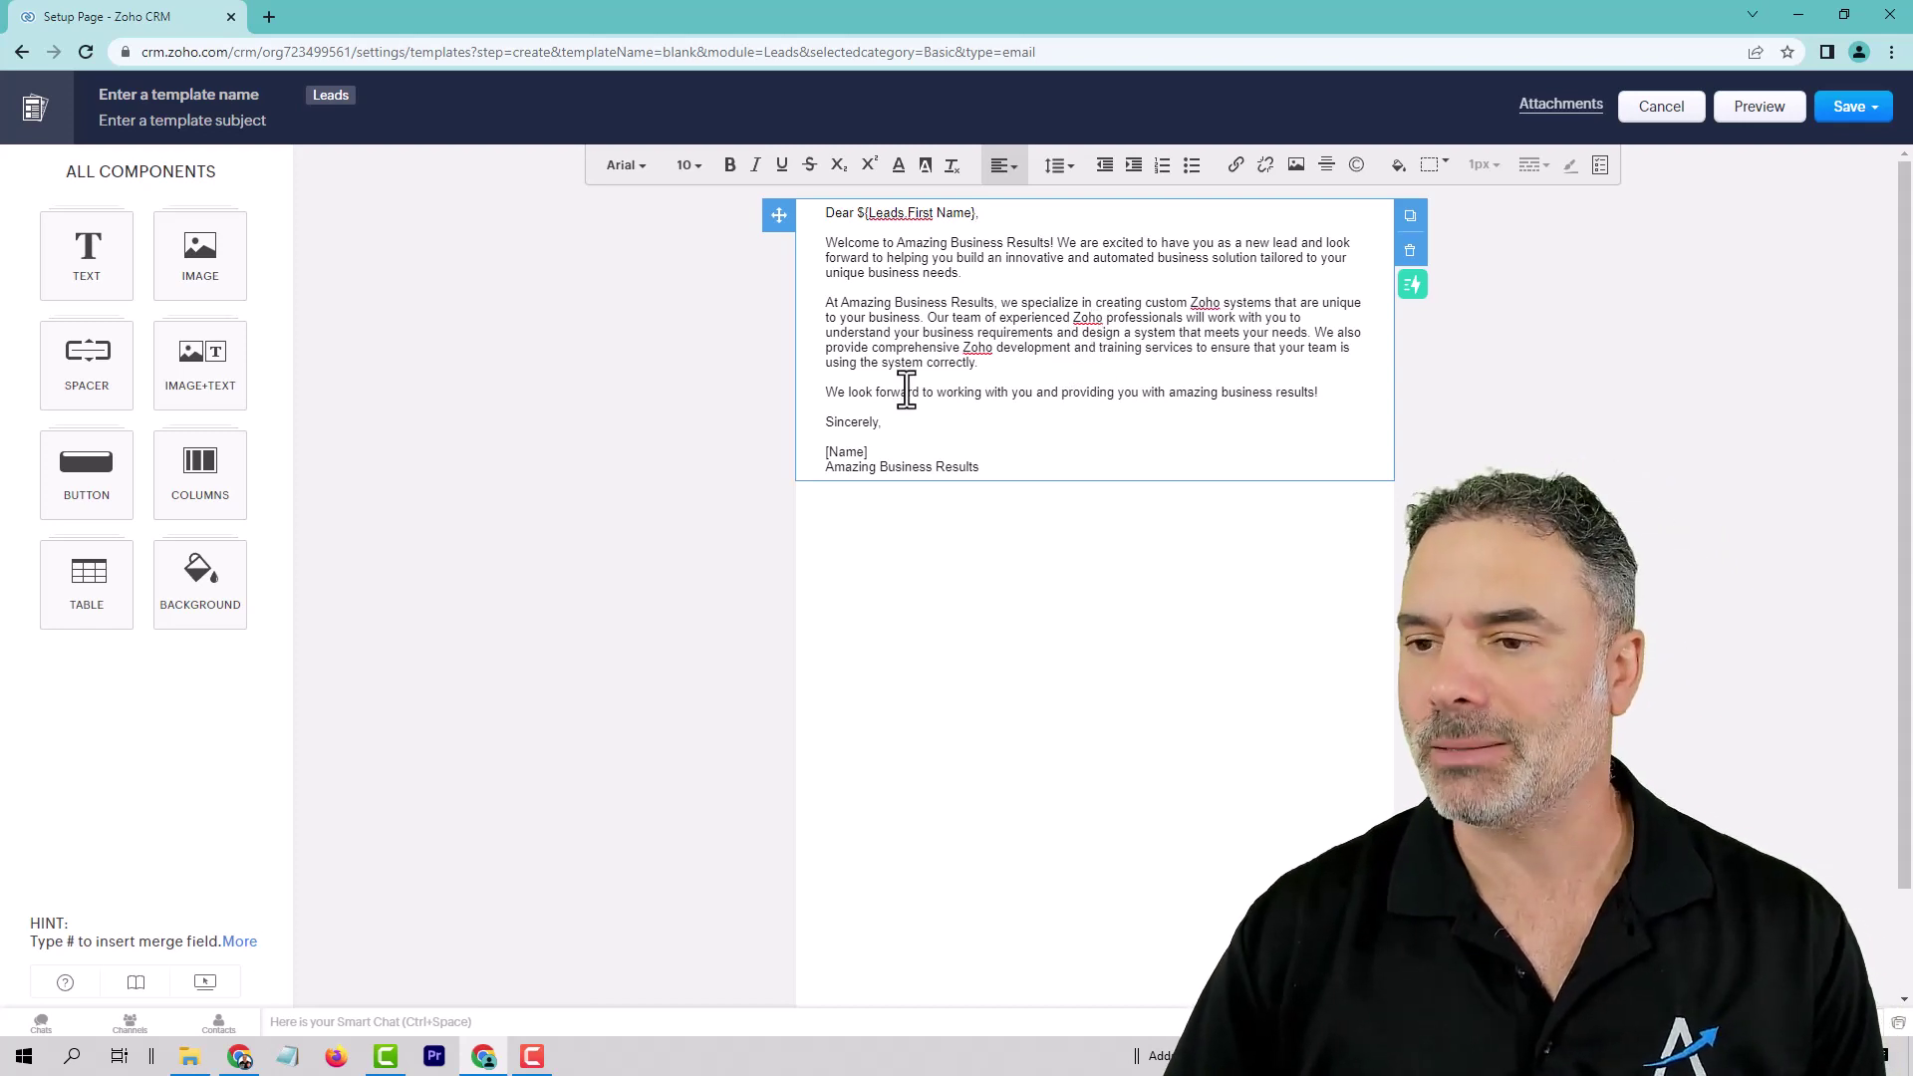
# Step: Replace the '[Name] / Amazing Business Results' sign-off with the ${userSignature} merge field
pyautogui.moveTo(984, 467); pyautogui.dragTo(790, 456)
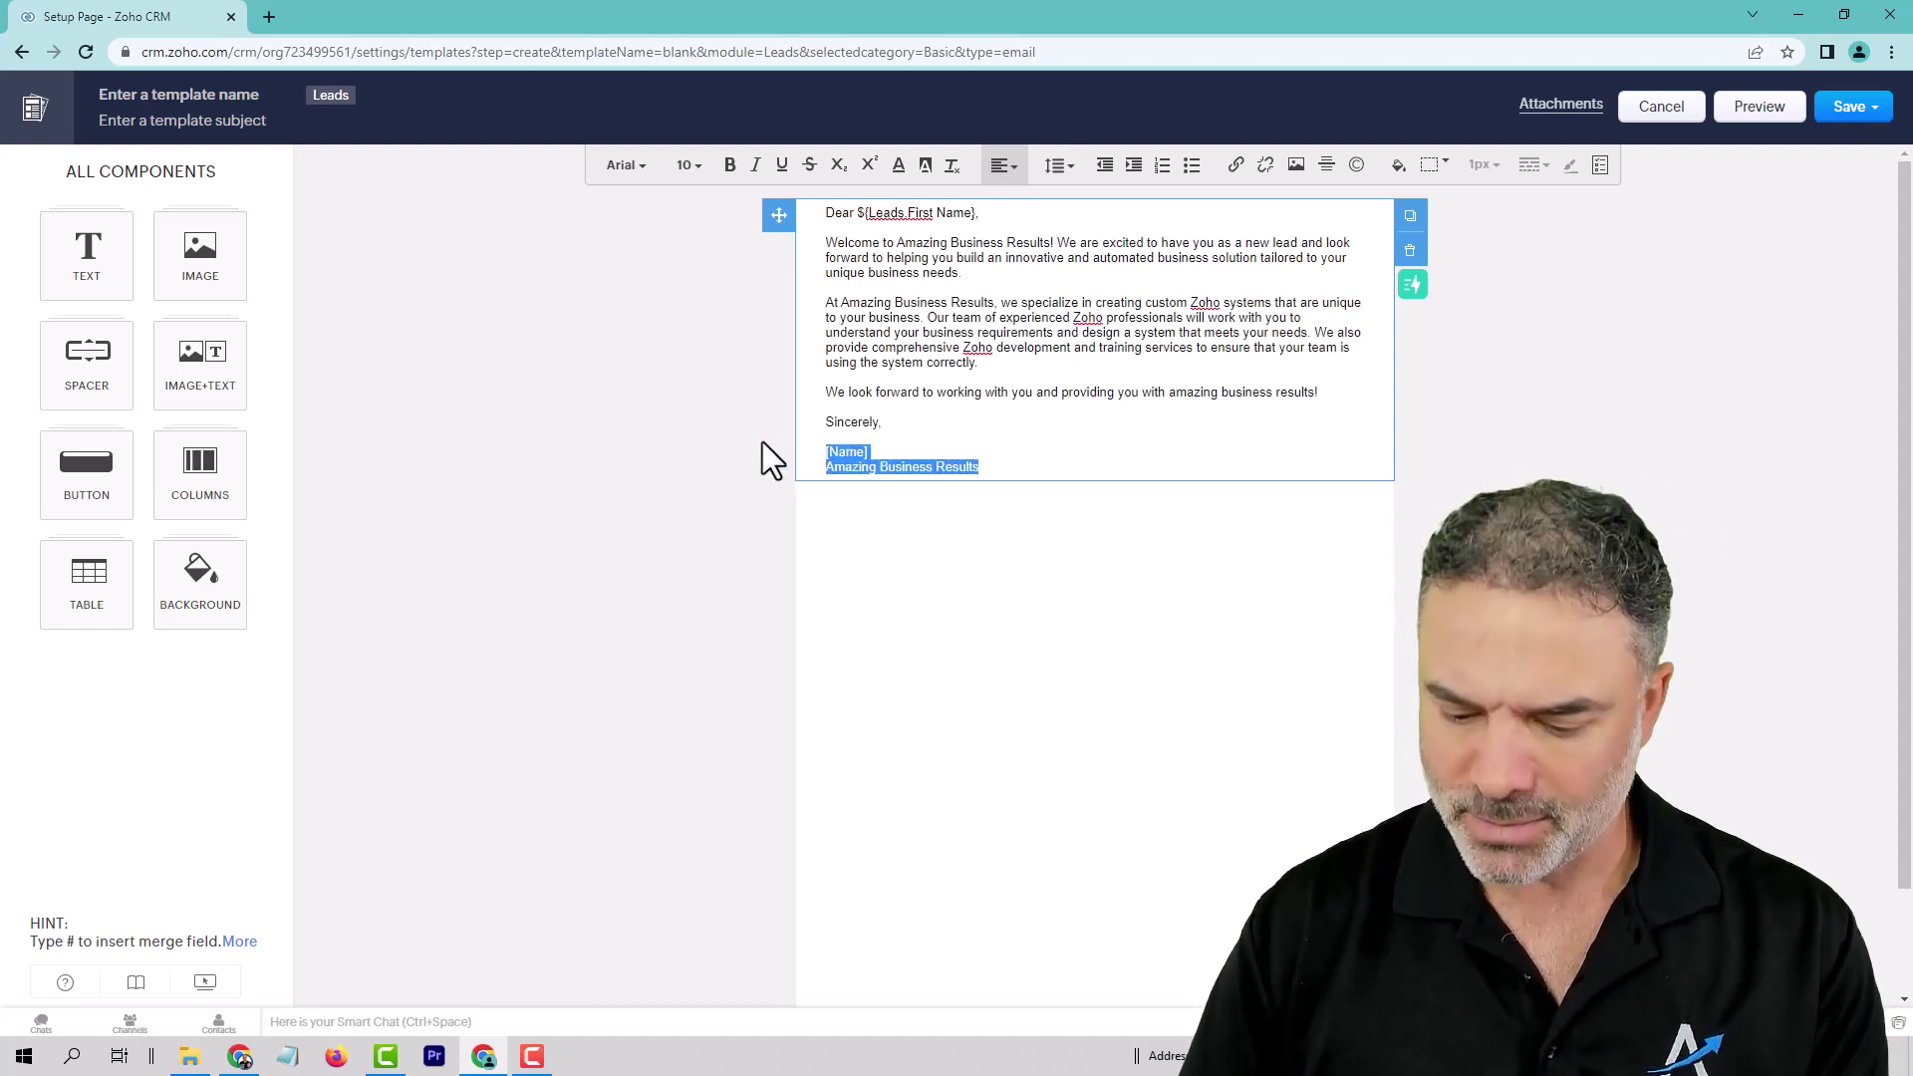
pyautogui.write('#user')
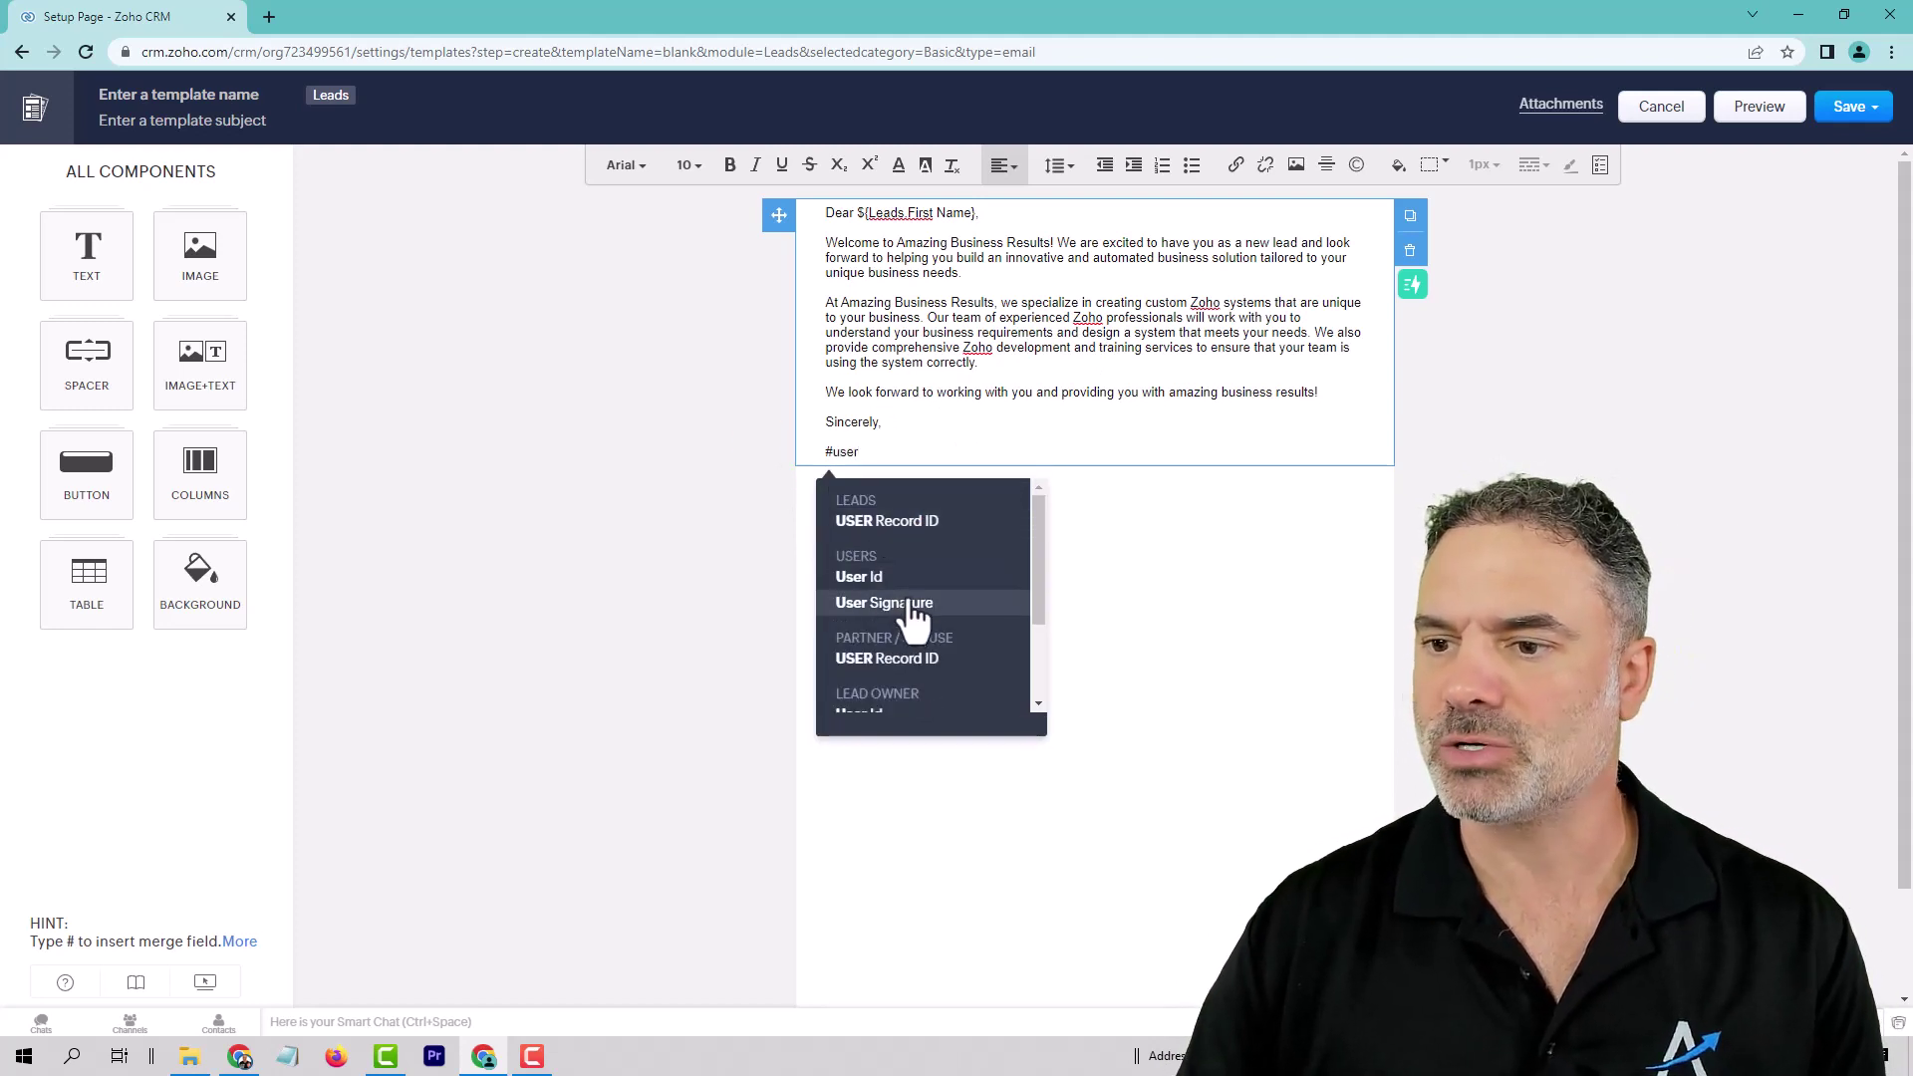
pyautogui.click(913, 605)
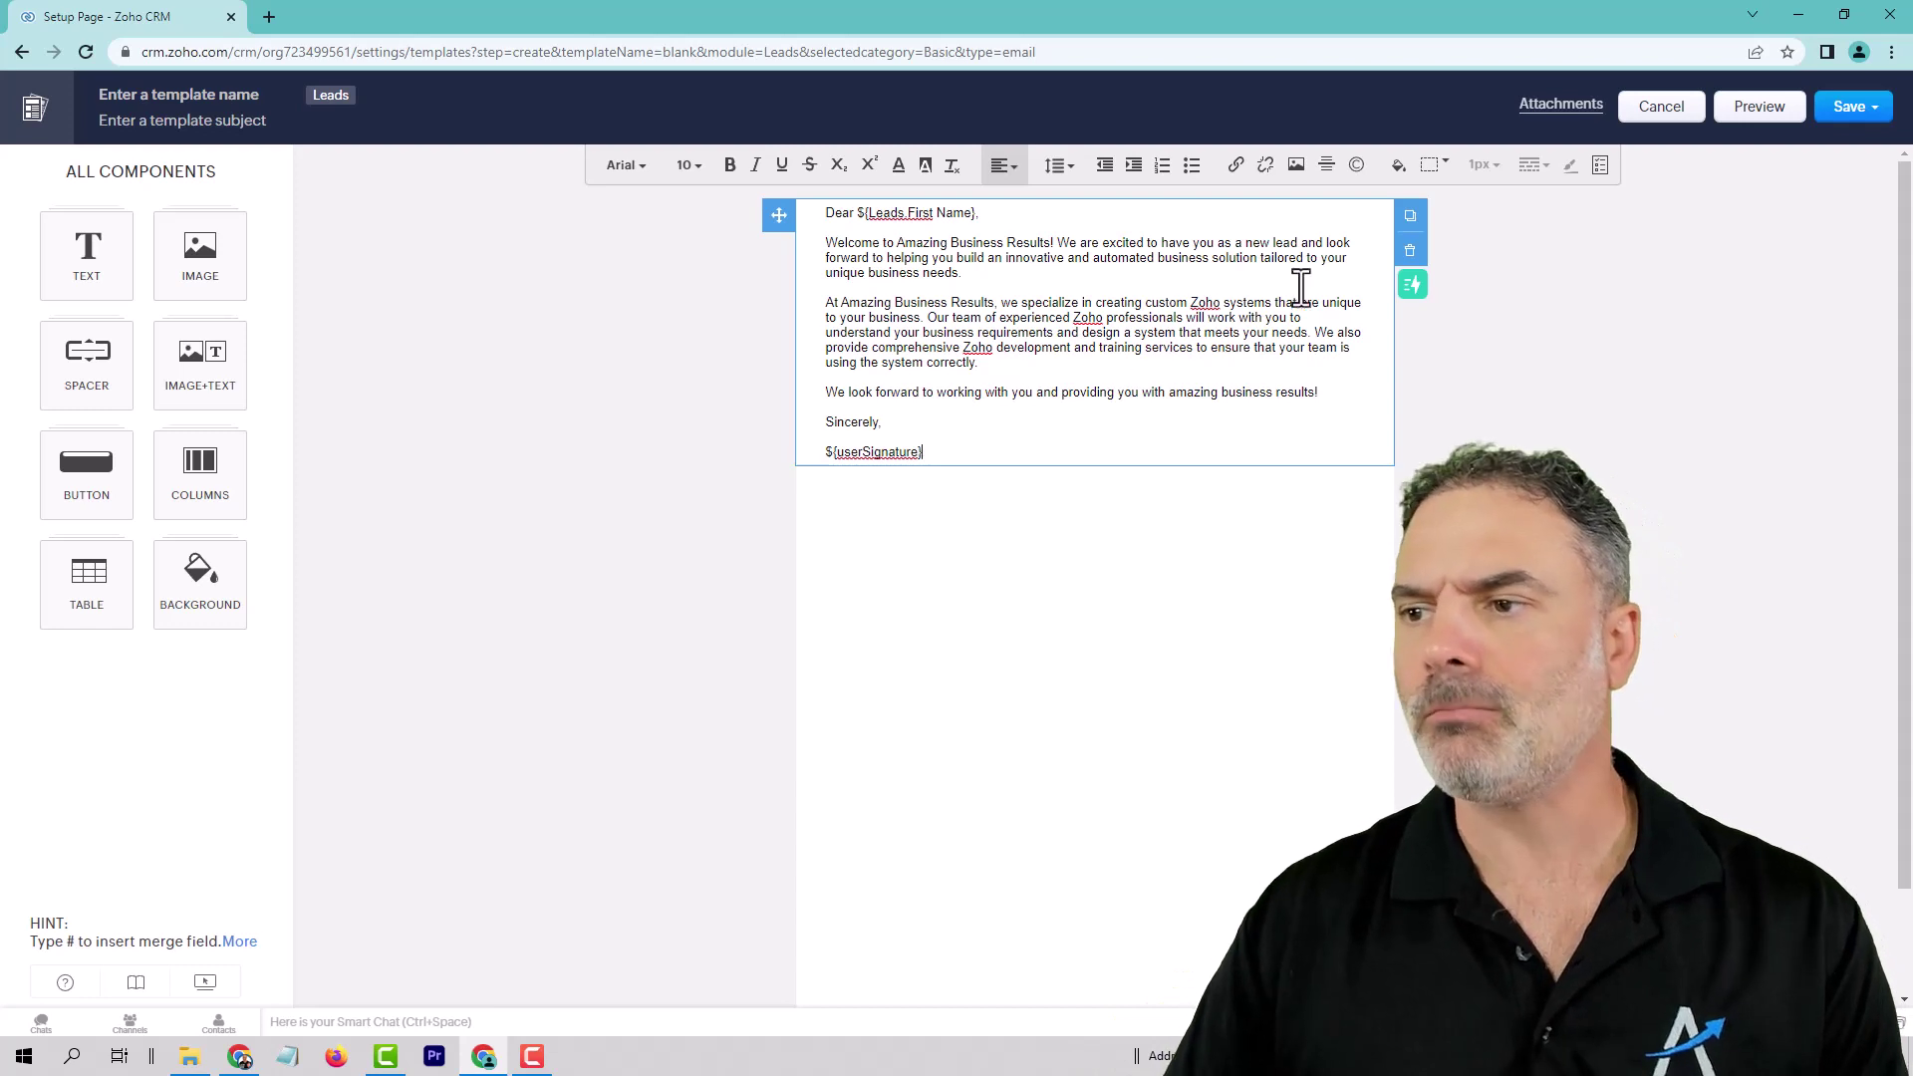
# Step: Have Zia's Simplify option rewrite the welcome email into a 51-word version
pyautogui.moveTo(1003, 432); pyautogui.dragTo(853, 303)
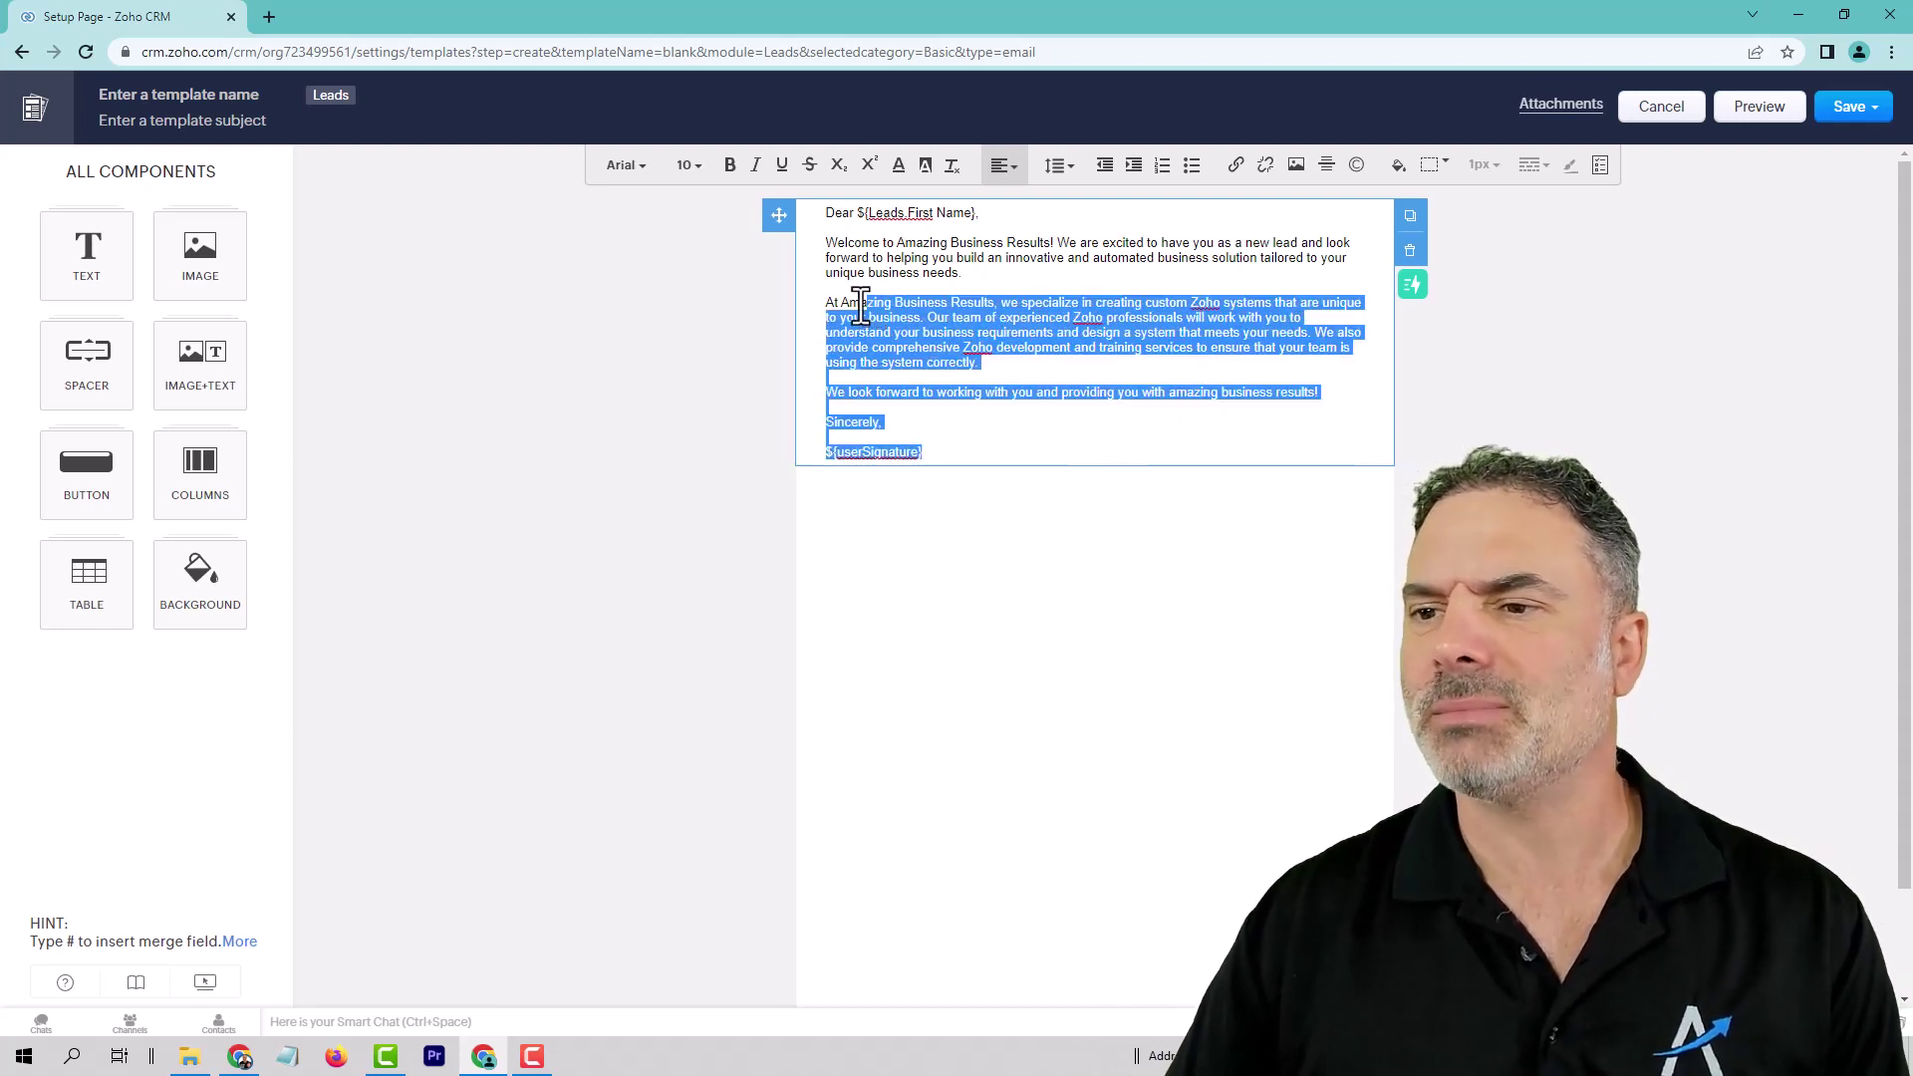
pyautogui.click(940, 257)
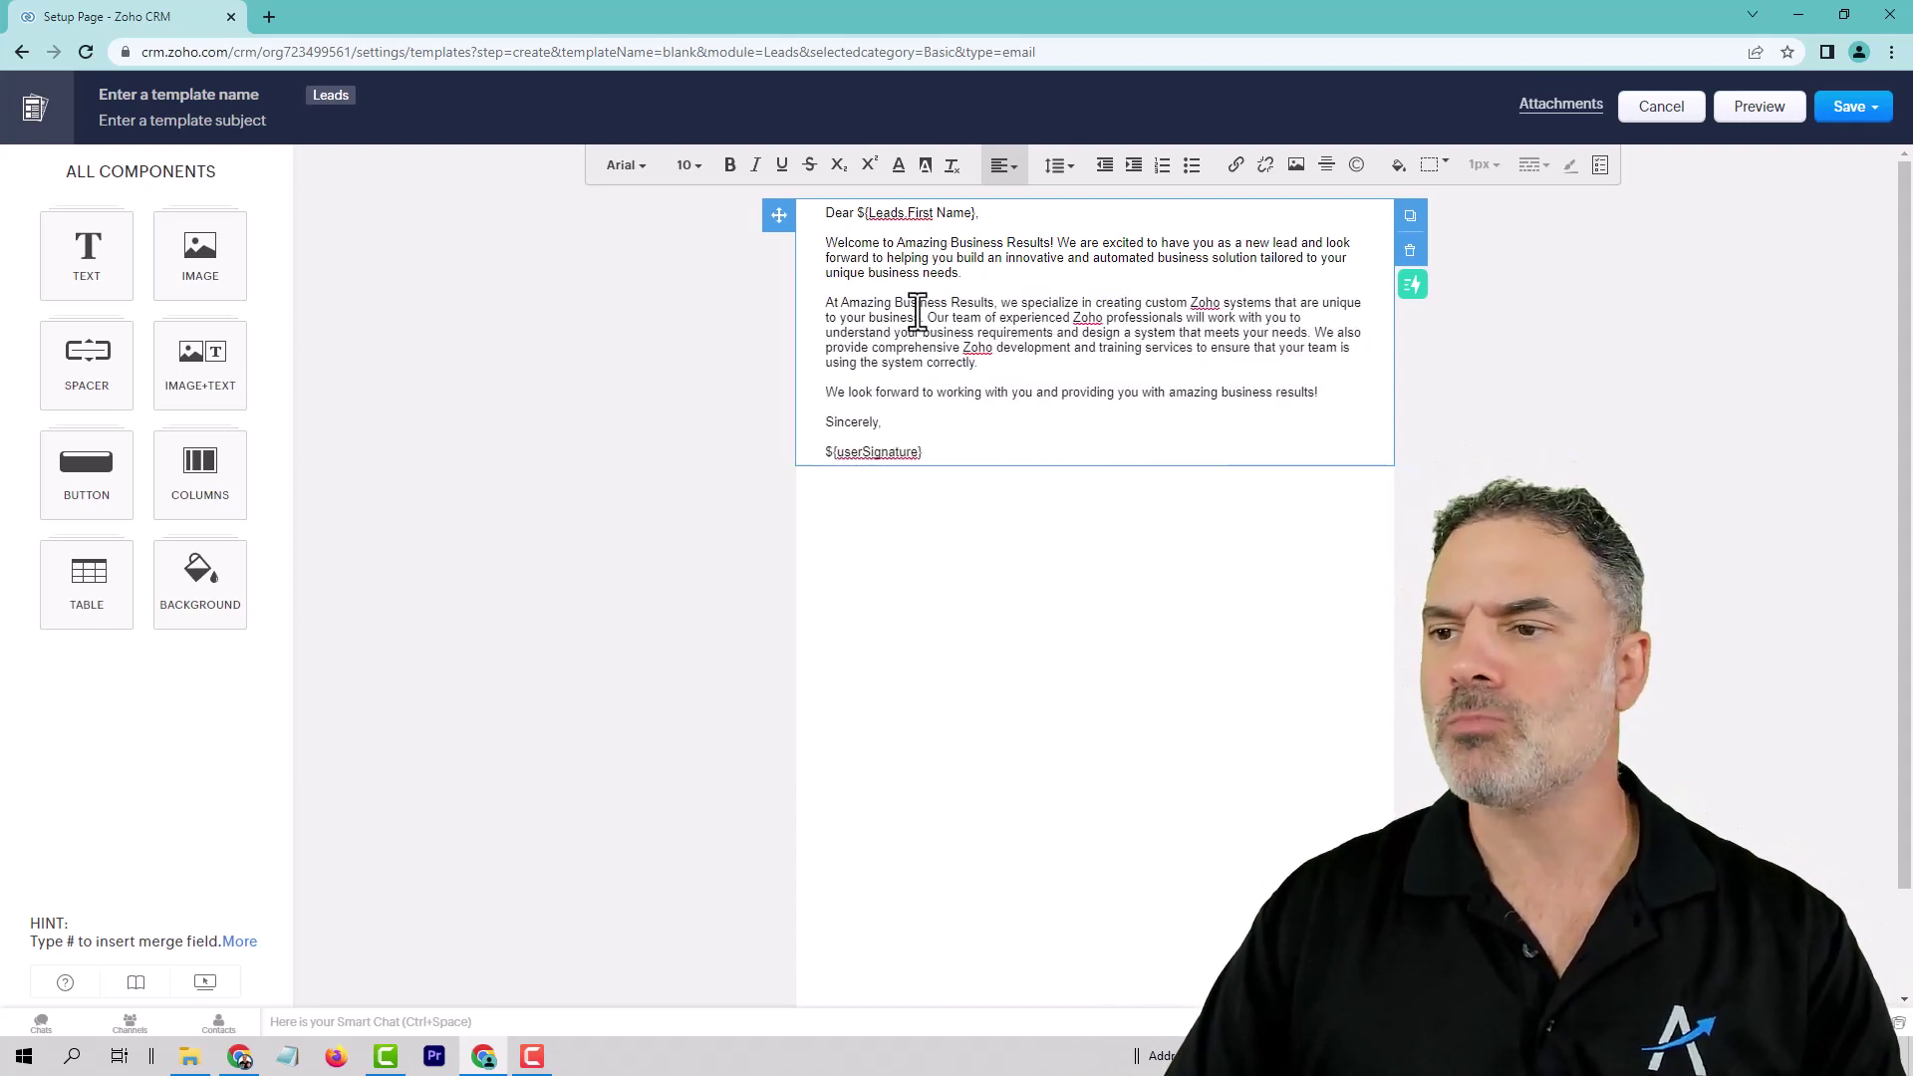
pyautogui.click(1413, 286)
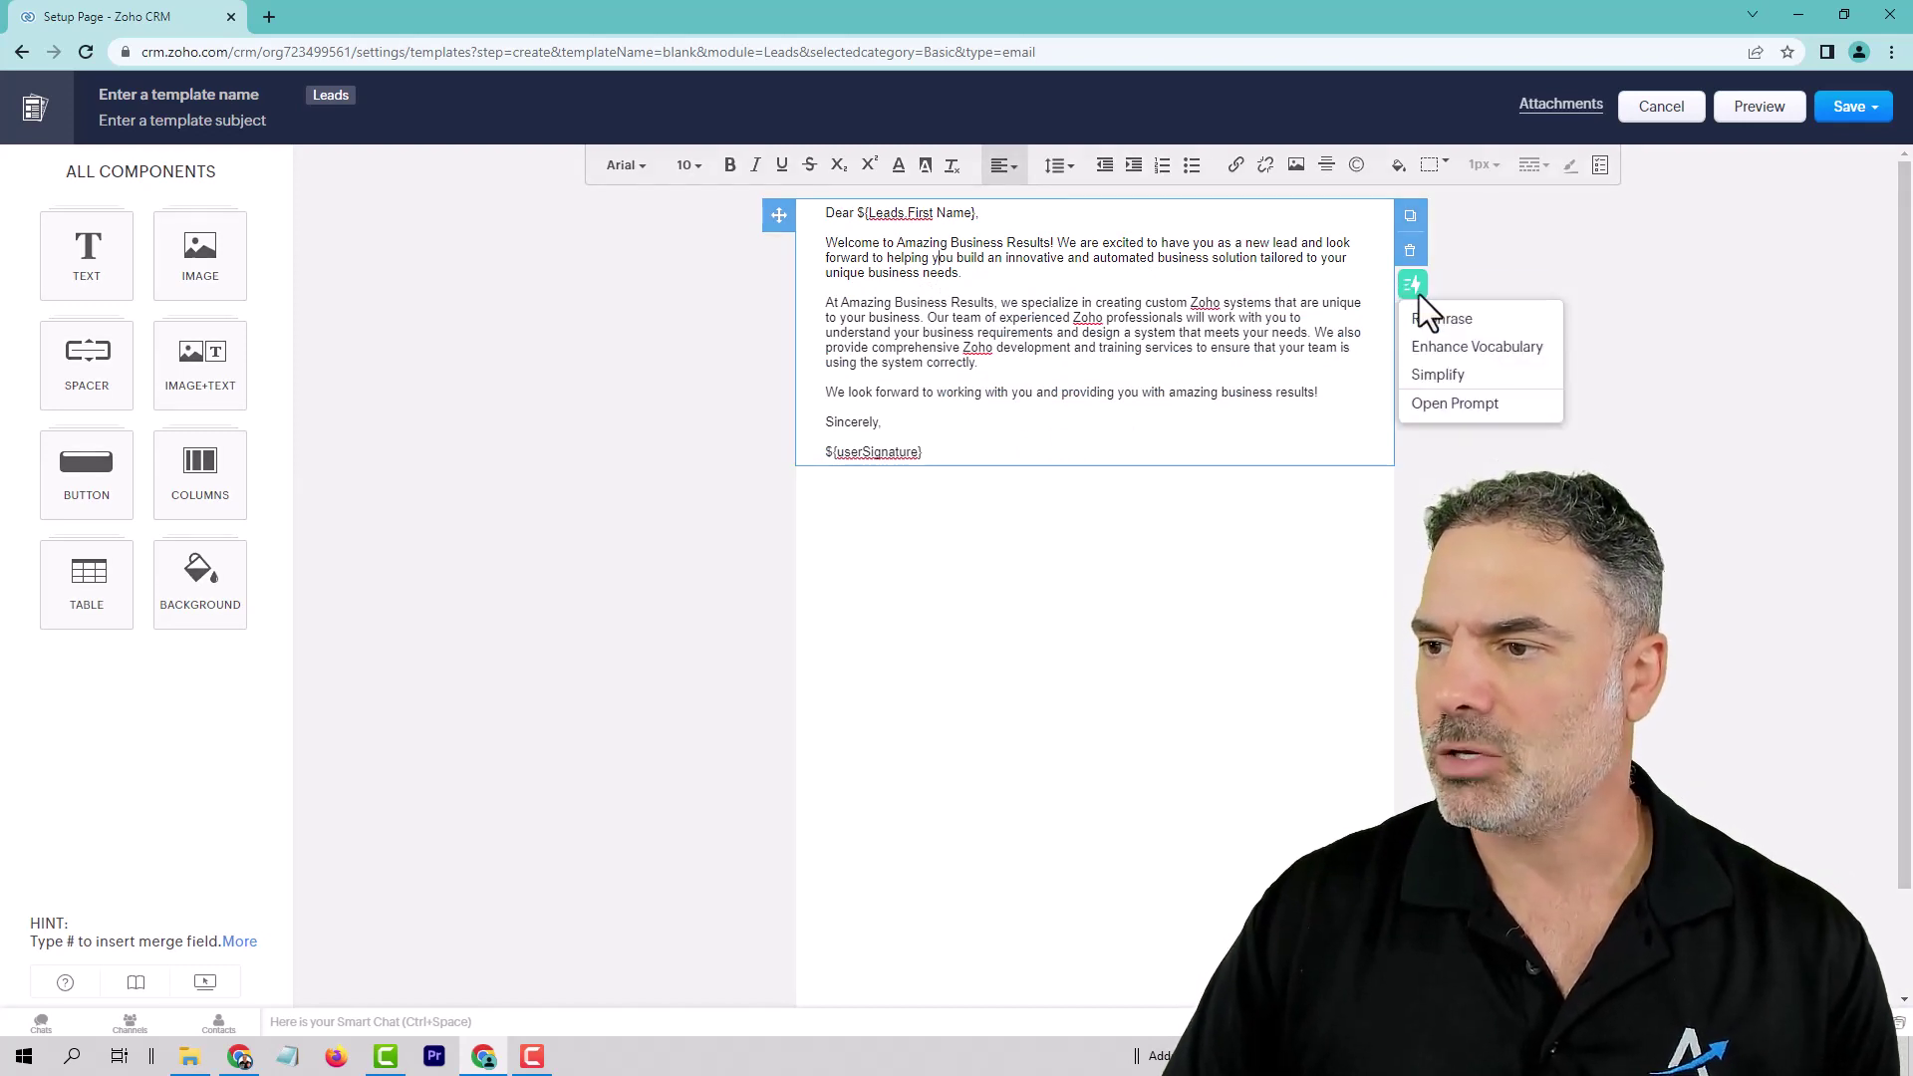
pyautogui.click(1459, 376)
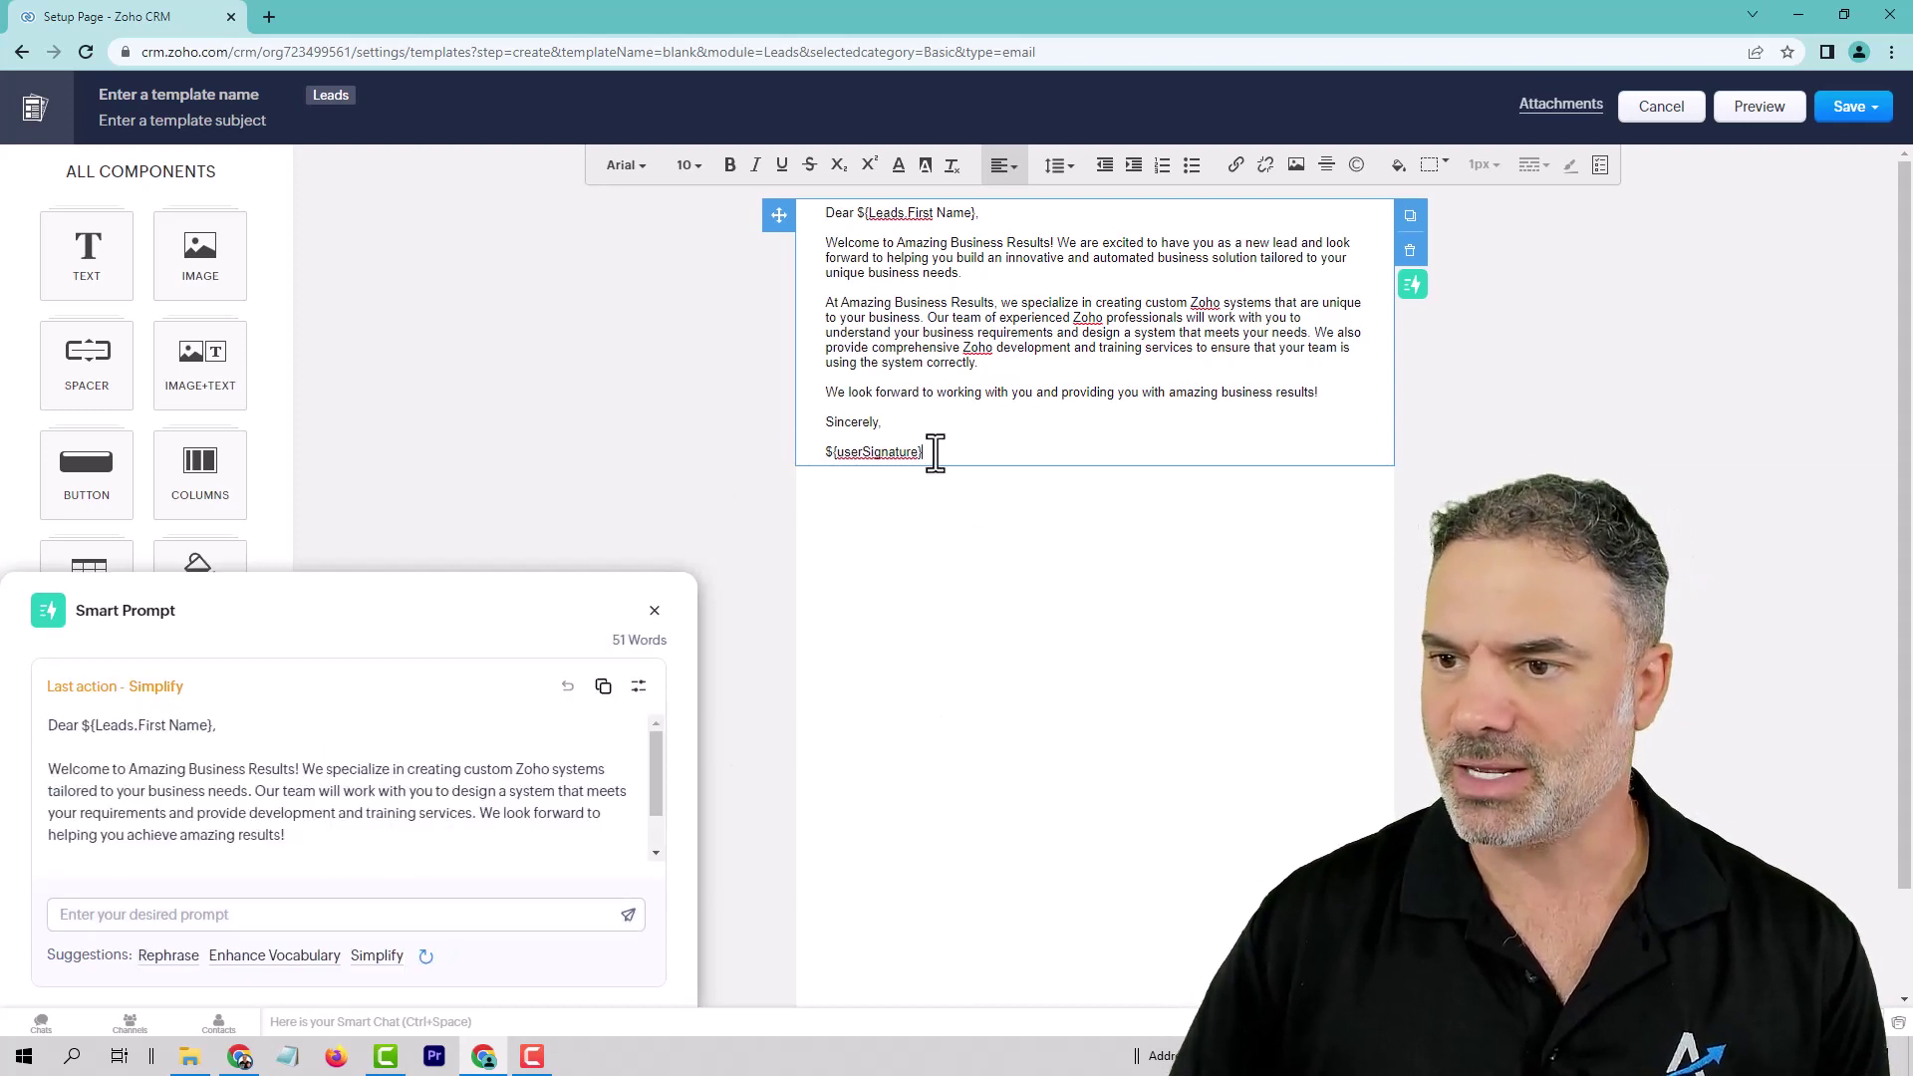
pyautogui.press('Return')
pyautogui.write('Dear ${Leads.First Name},  Welcome to Amazing Business Results! We specialize in creating custom Zoho systems tailored to your business needs. Our team will work with you to design a system that meets your requirements and provide development and training services. We look forward to helping you achieve amazing results!  Sincerely, ${userSignature}')
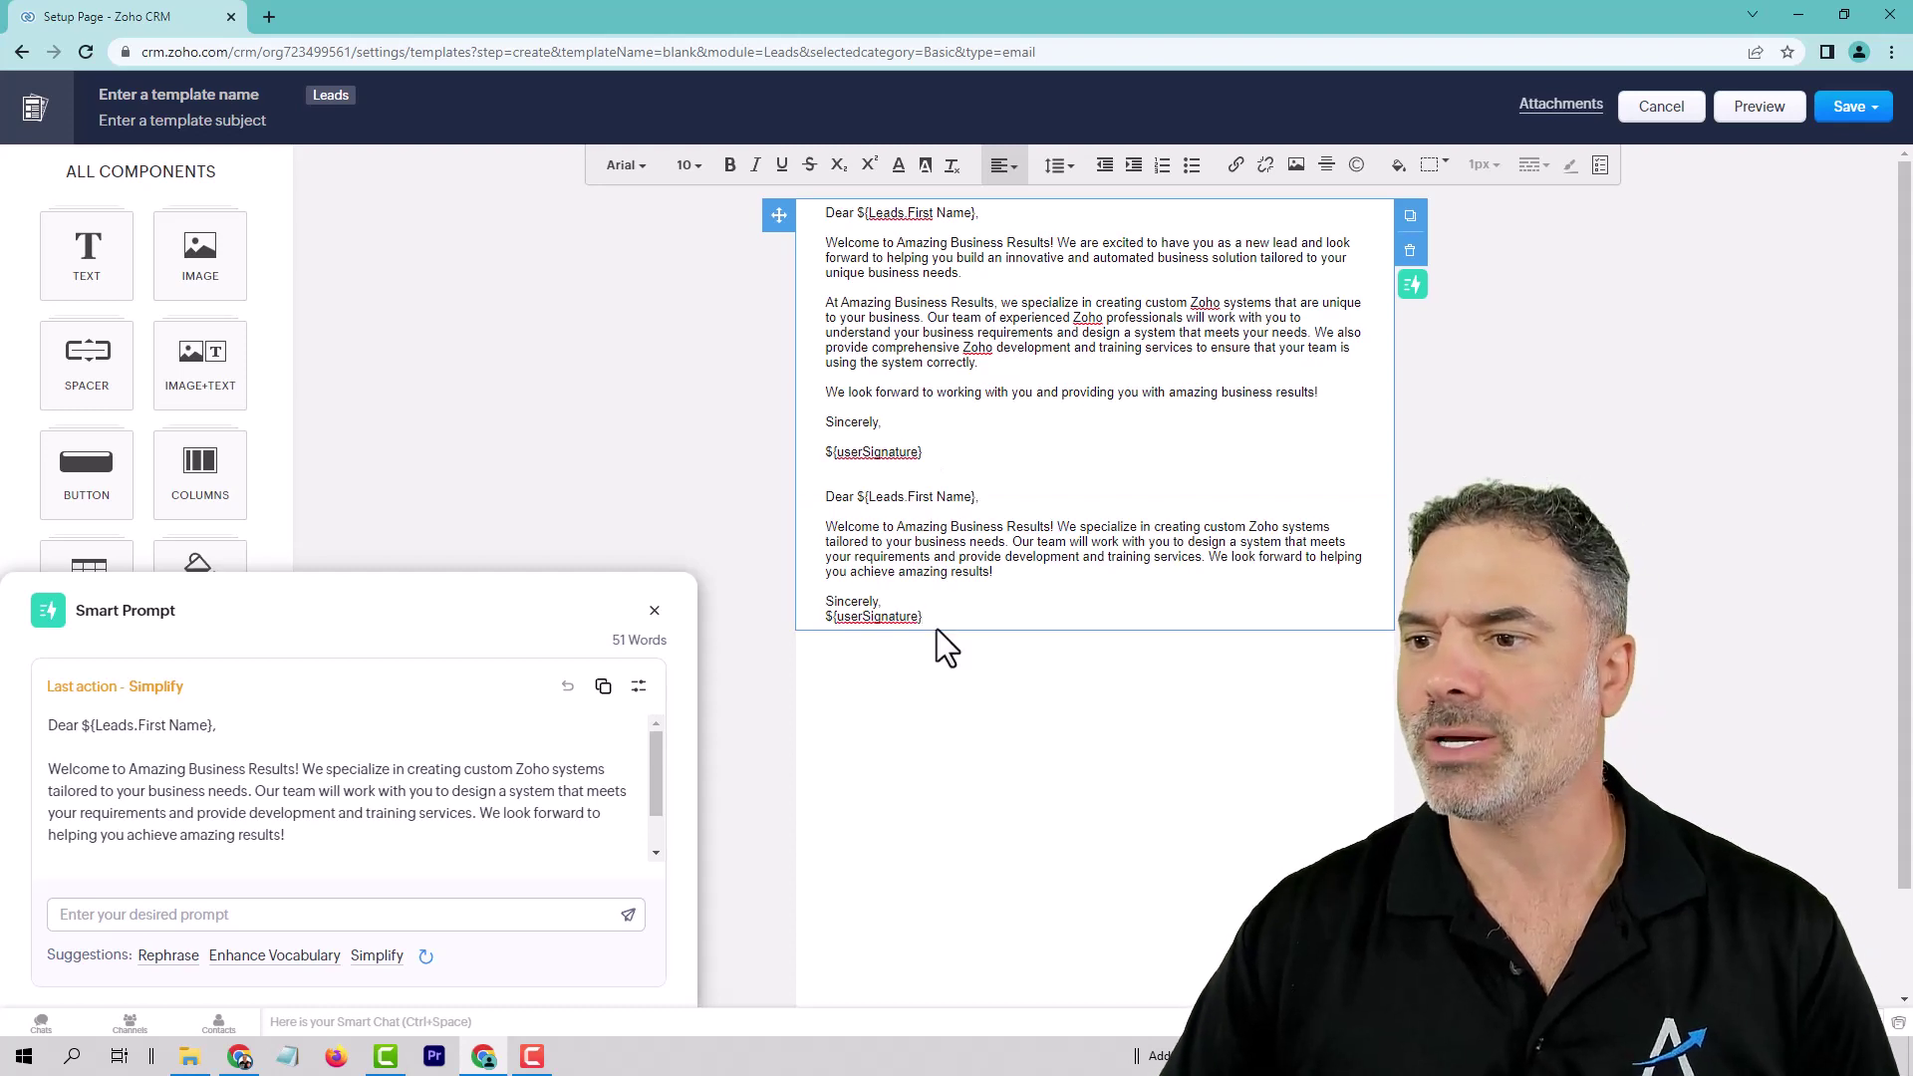
pyautogui.moveTo(854, 234); pyautogui.dragTo(941, 371)
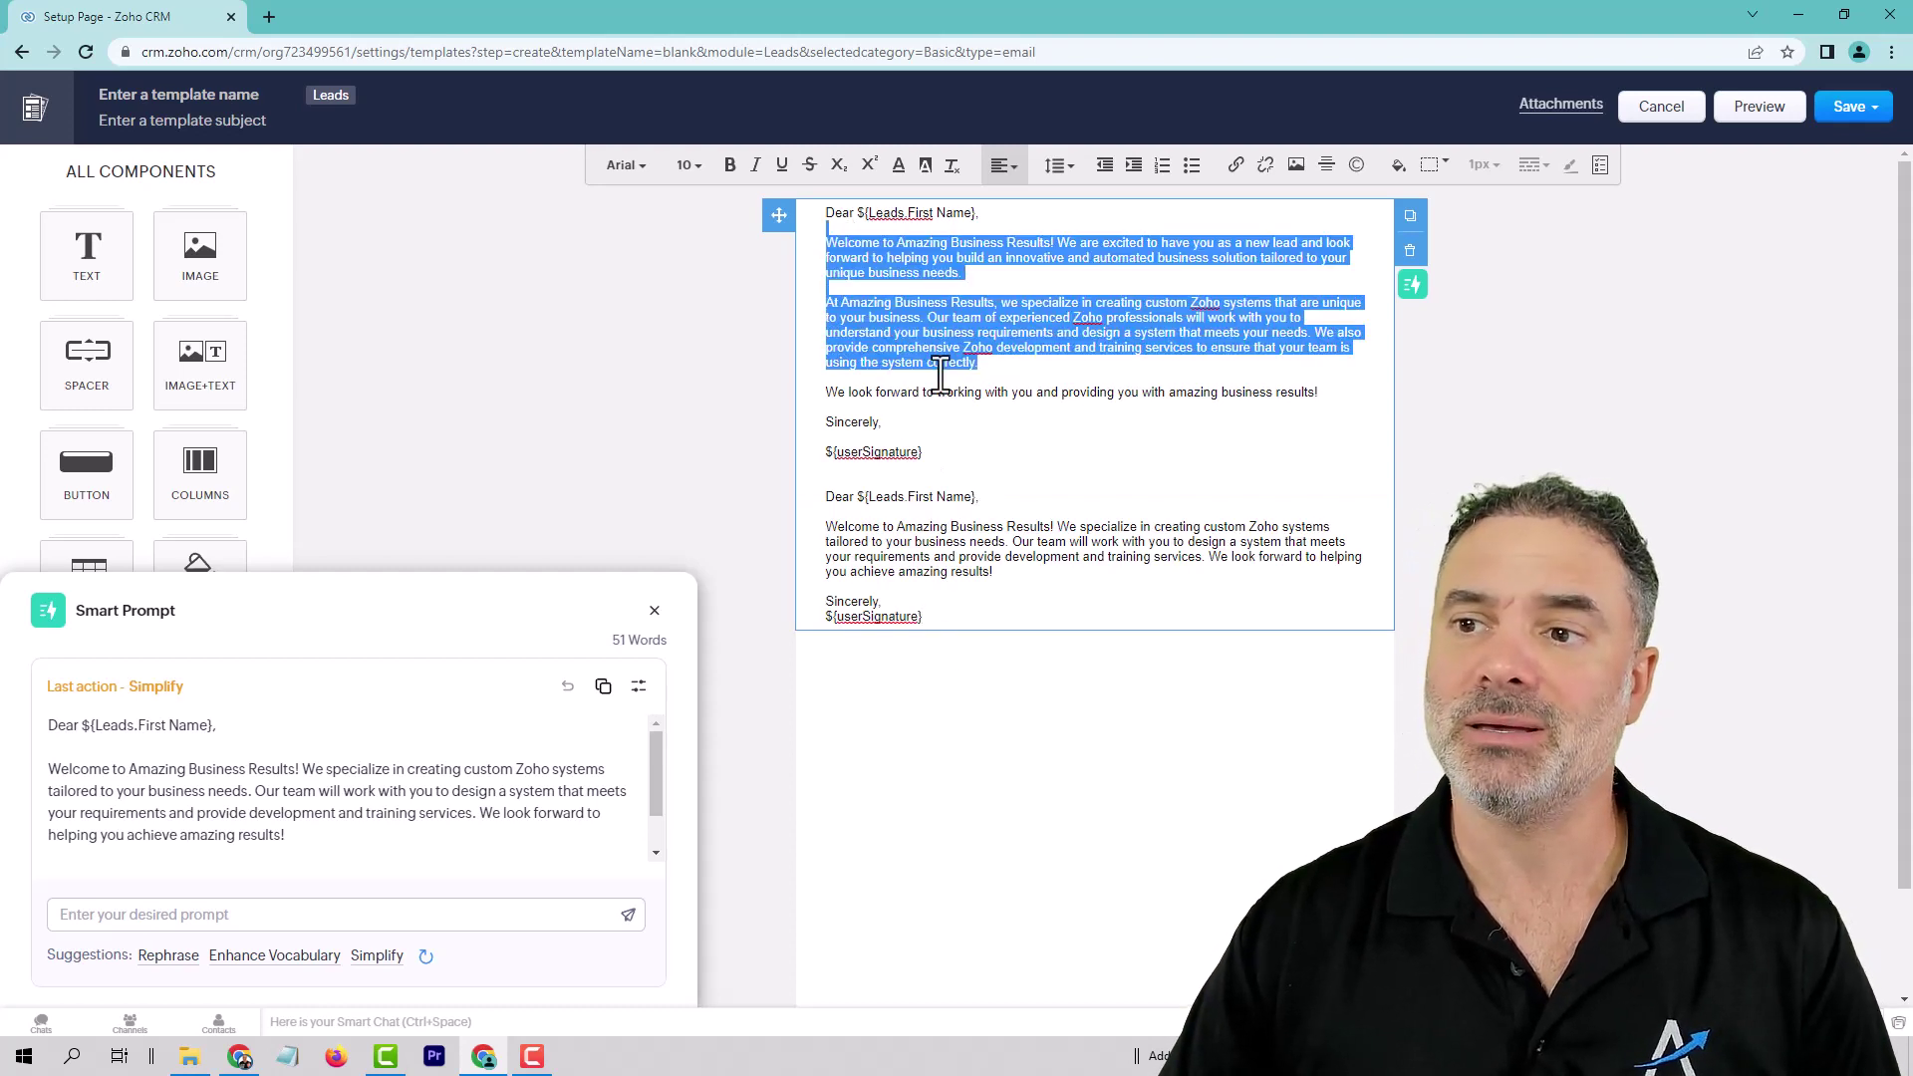
pyautogui.moveTo(927, 512); pyautogui.dragTo(982, 619)
pyautogui.click(999, 588)
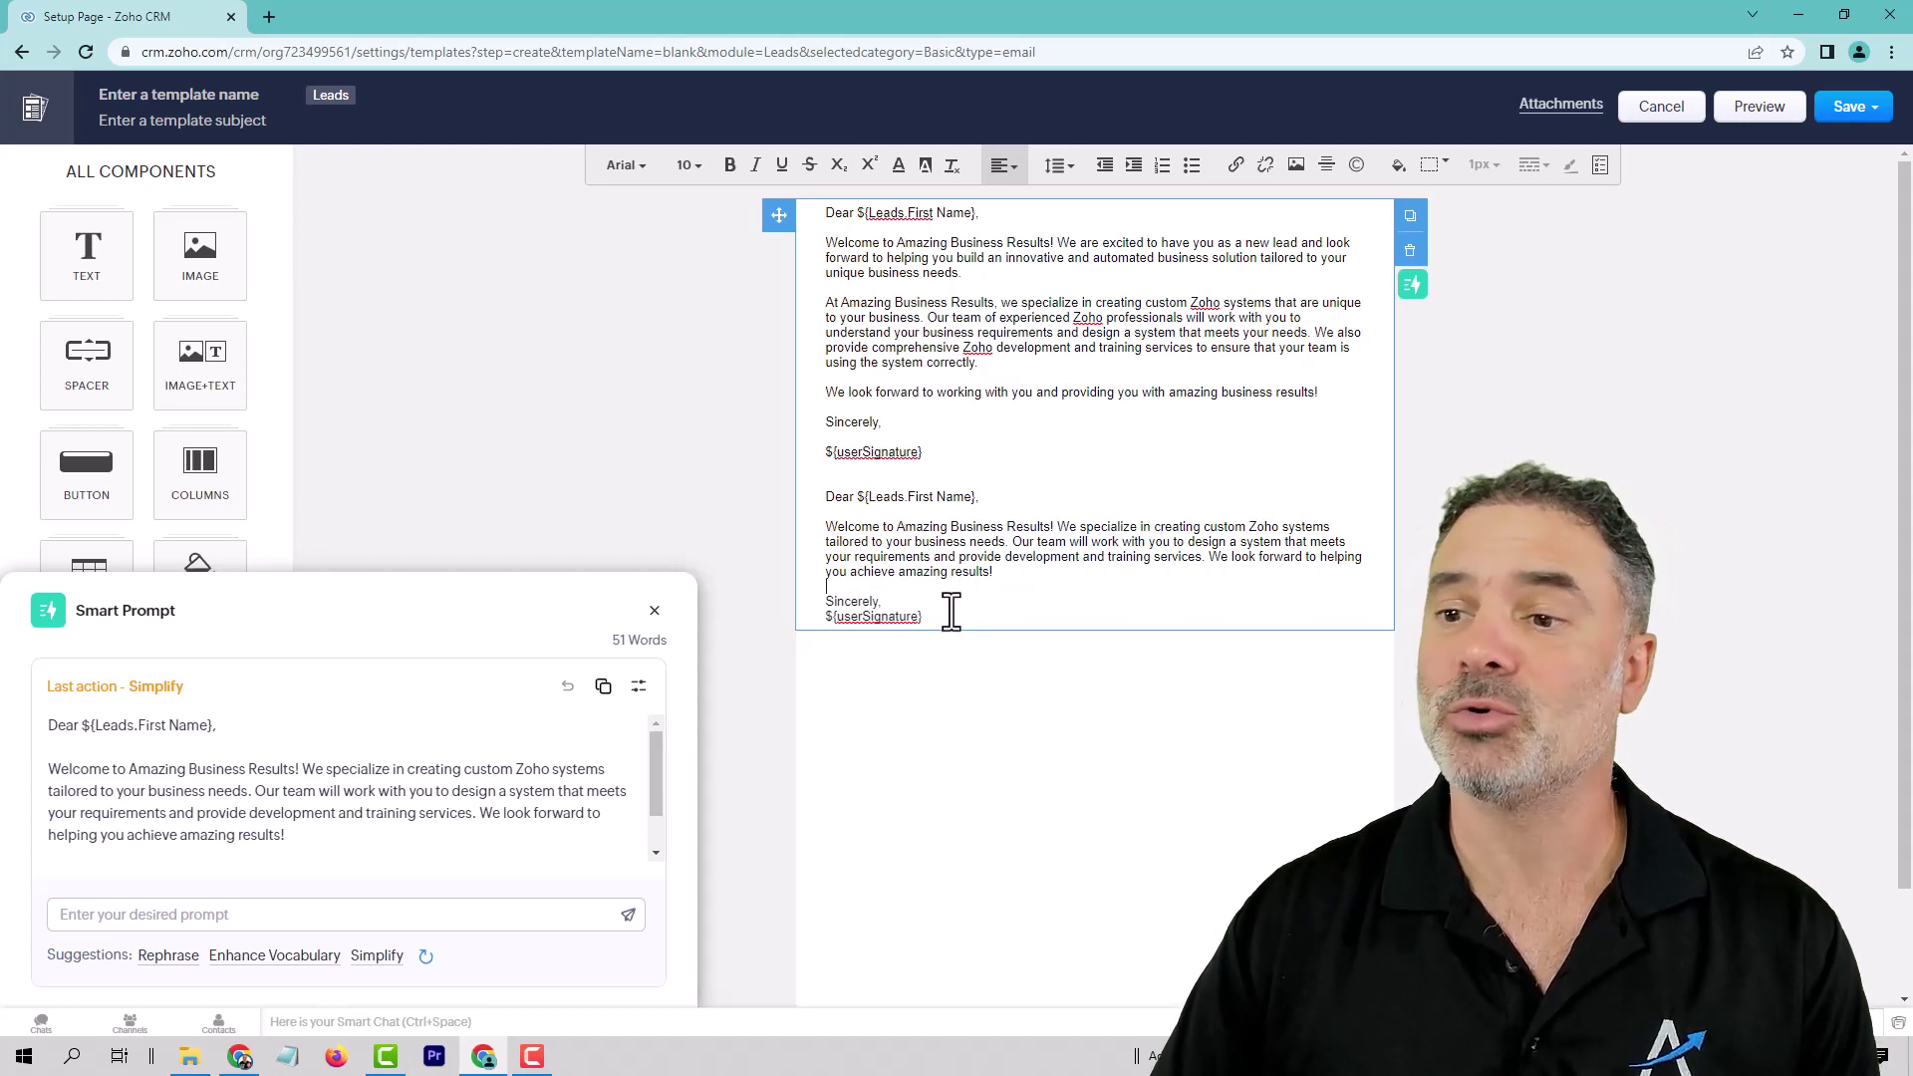
pyautogui.moveTo(942, 620); pyautogui.dragTo(809, 498)
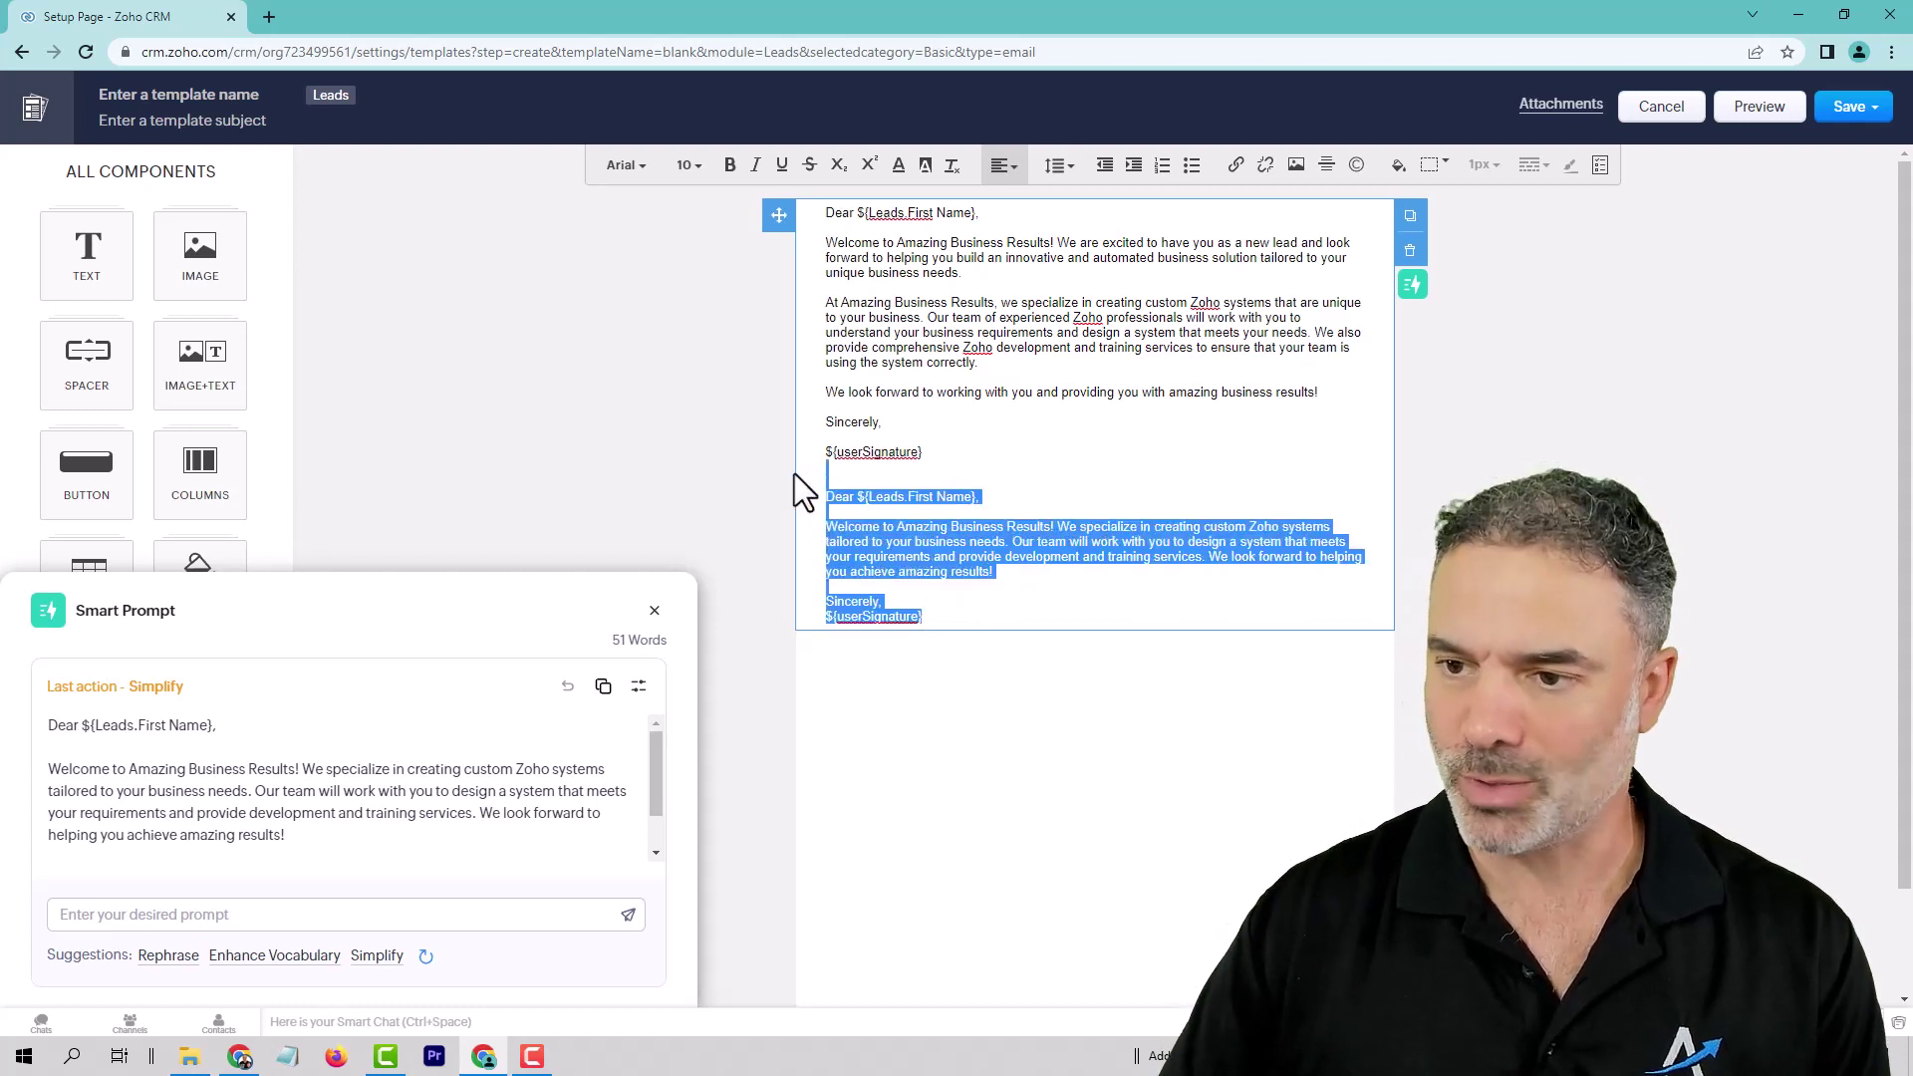
pyautogui.press('Delete')
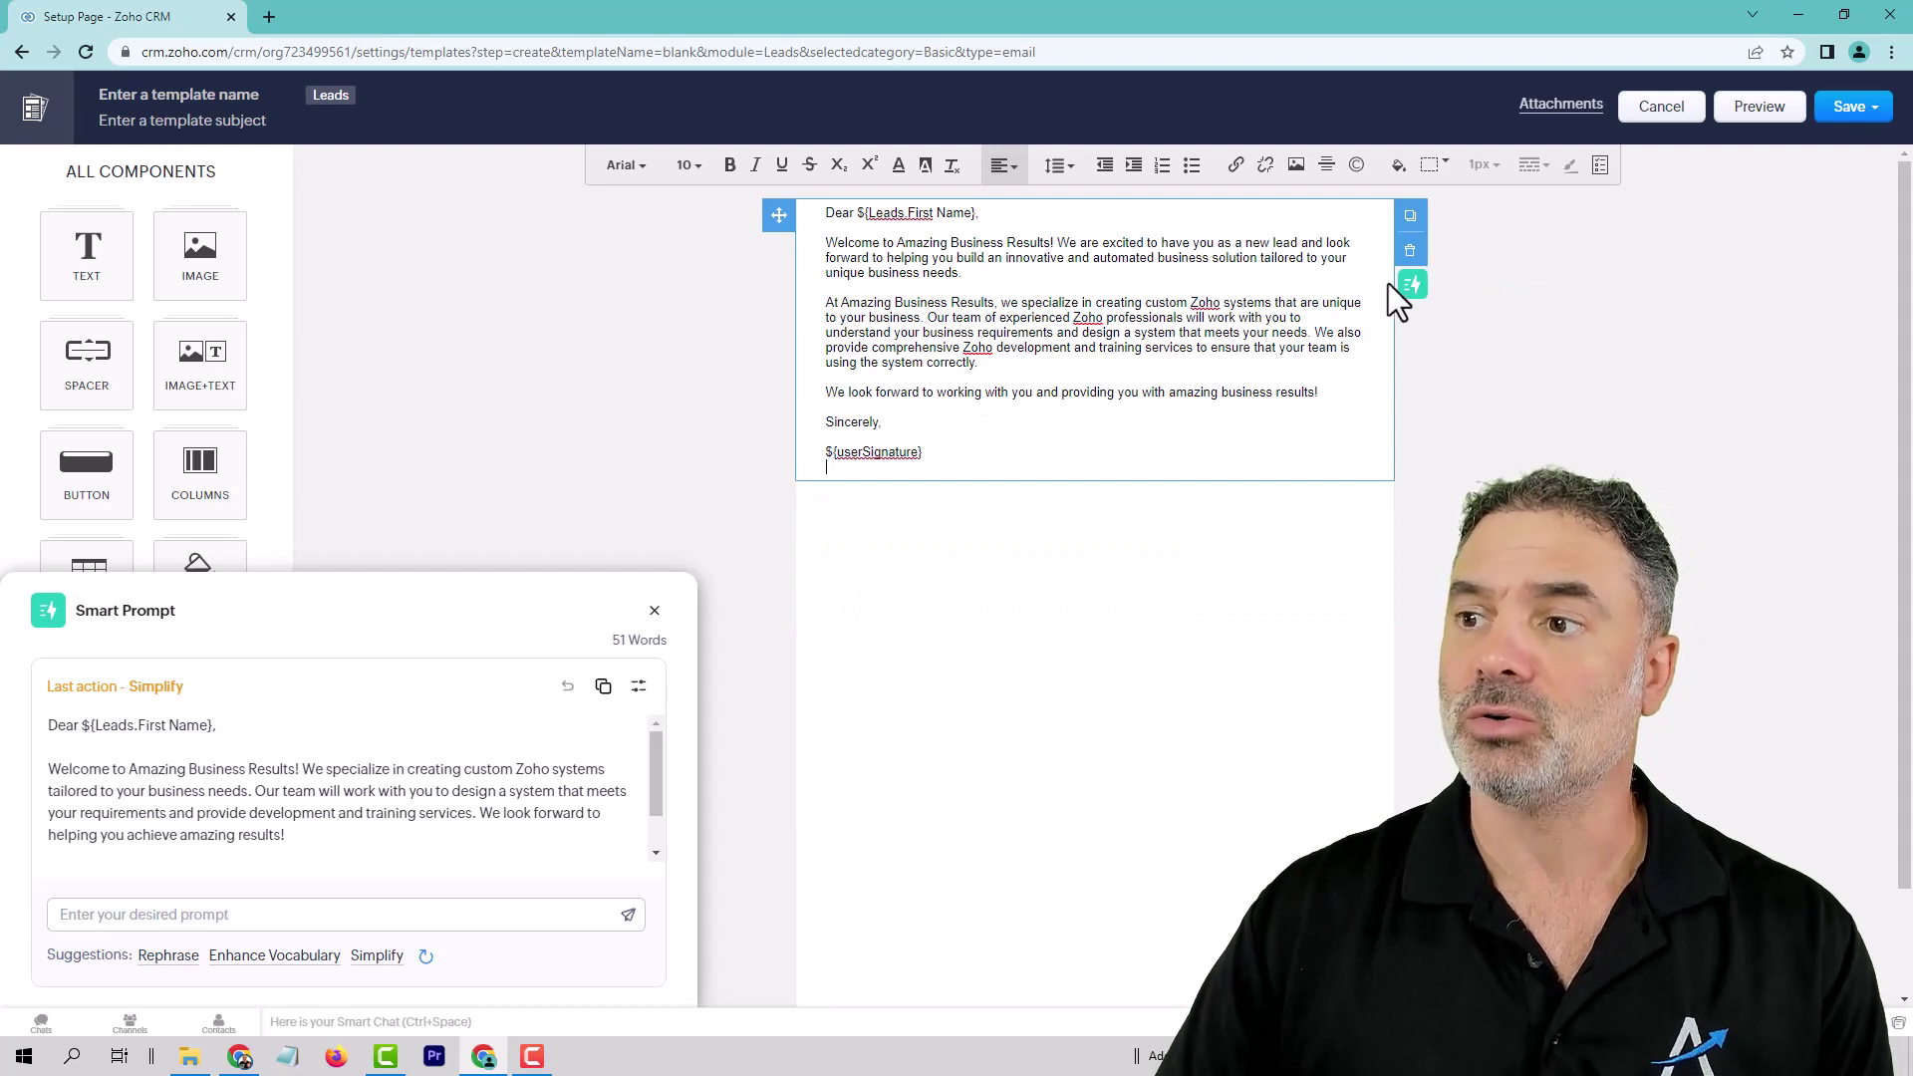